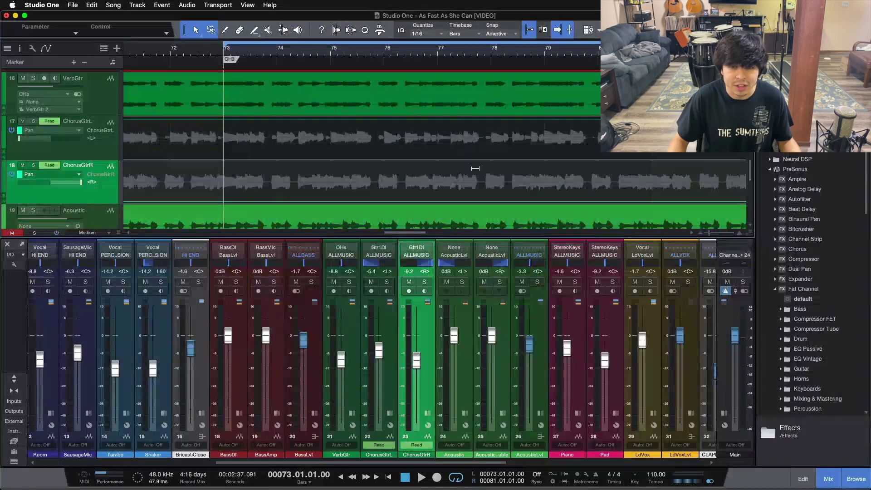
Step: Solo the ChorusGtrR channel in the mixer
{"action": "left_click", "coordinate": [424, 283]}
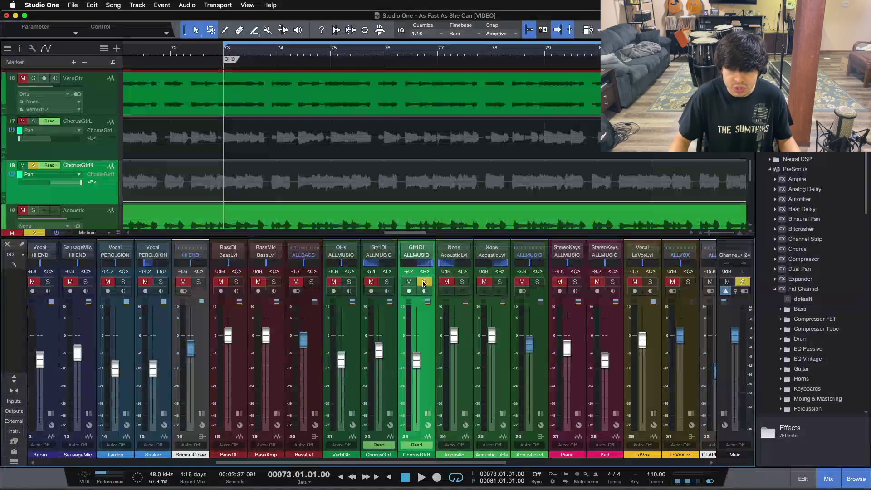
Step: Clear both chorus guitar solos and start the song playing
{"action": "left_click", "coordinate": [387, 282]}
{"action": "left_click", "coordinate": [424, 281]}
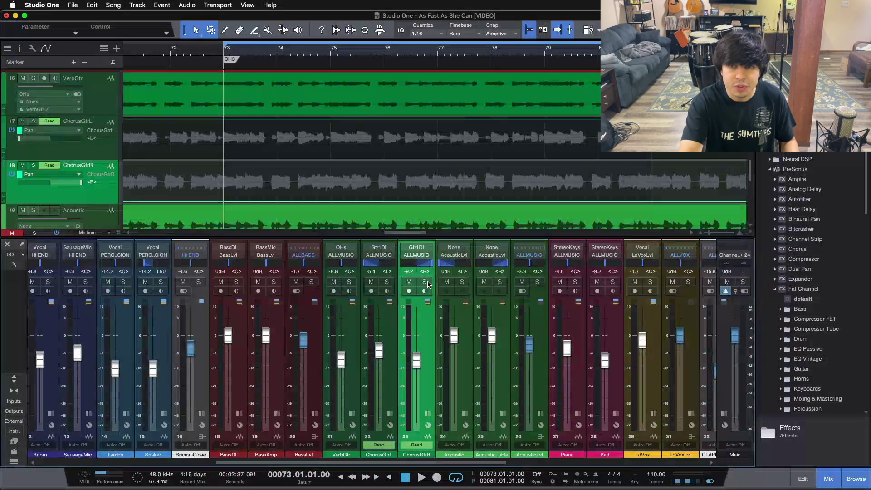
{"action": "key", "text": "space"}
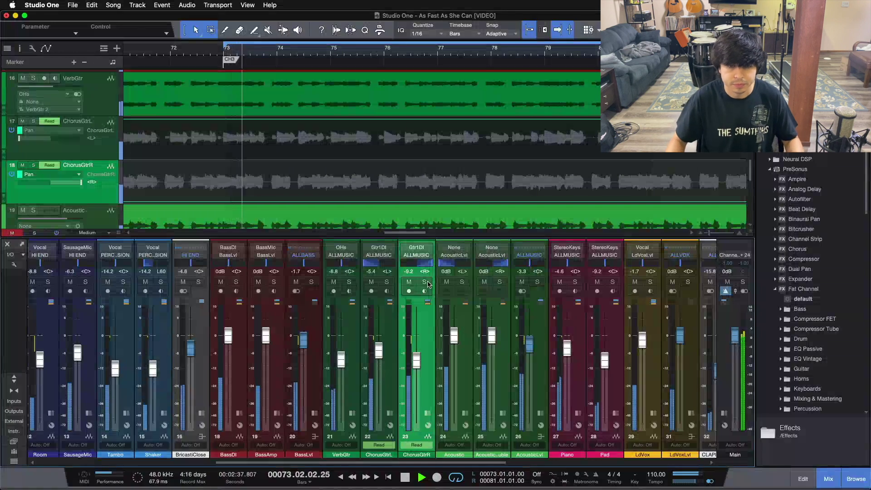
{"action": "left_click_drag", "start_coordinate": [383, 465], "coordinate": [582, 463]}
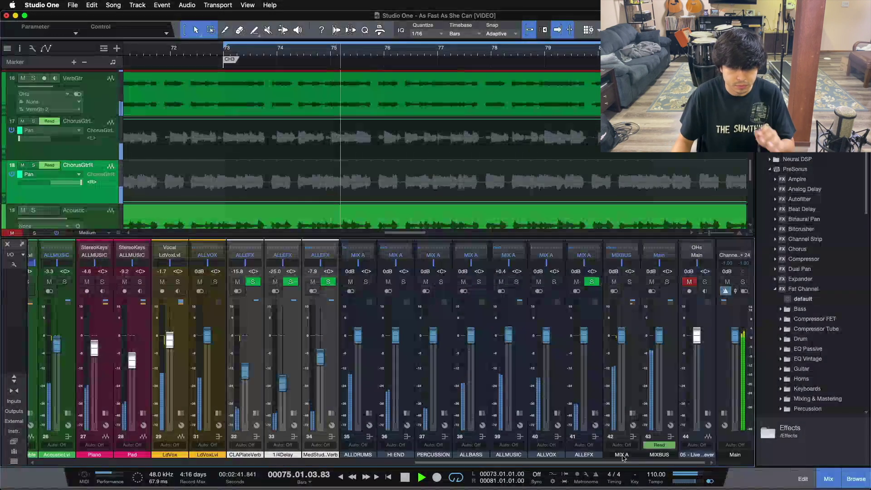
{"action": "left_click_drag", "start_coordinate": [583, 463], "coordinate": [380, 470]}
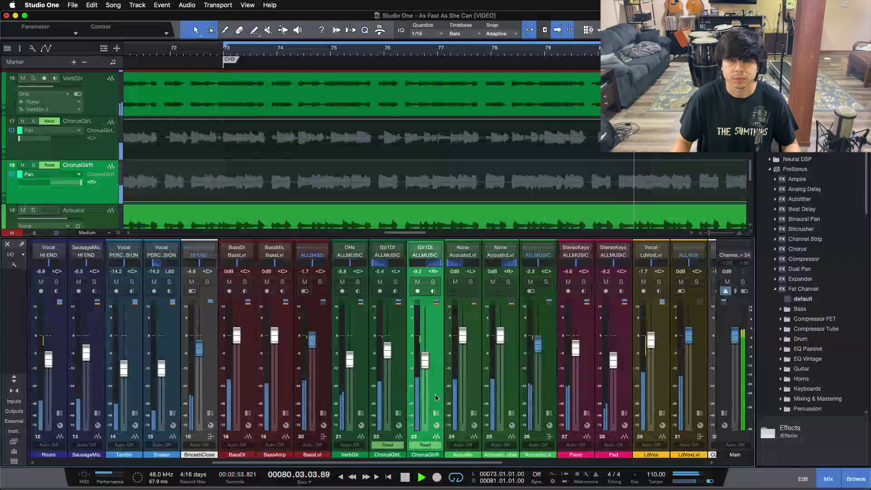
Step: Compare ChorusGtrL and ChorusGtrR soloed together and separately during playback, then stop
{"action": "key", "text": "s"}
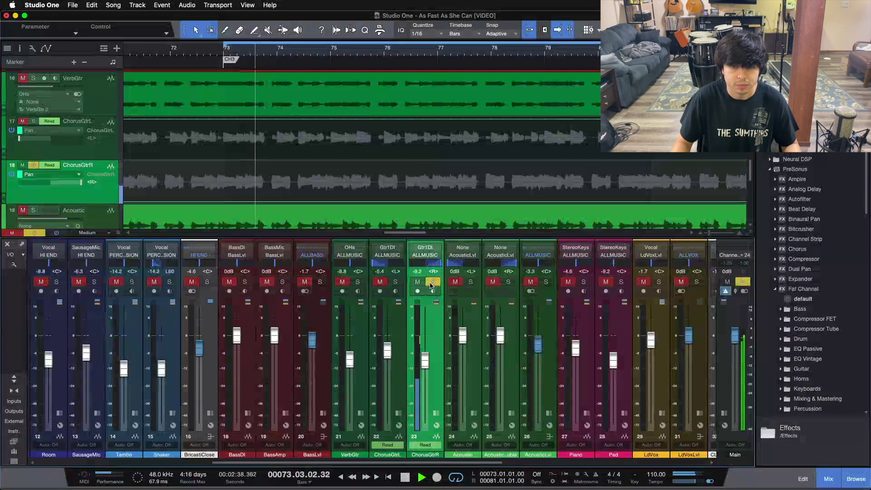
{"action": "left_click", "coordinate": [396, 281]}
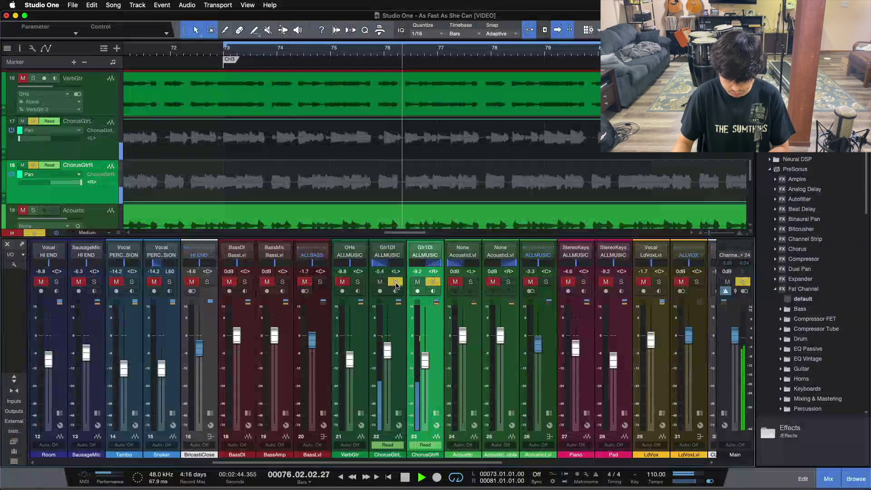
{"action": "left_click", "coordinate": [395, 282]}
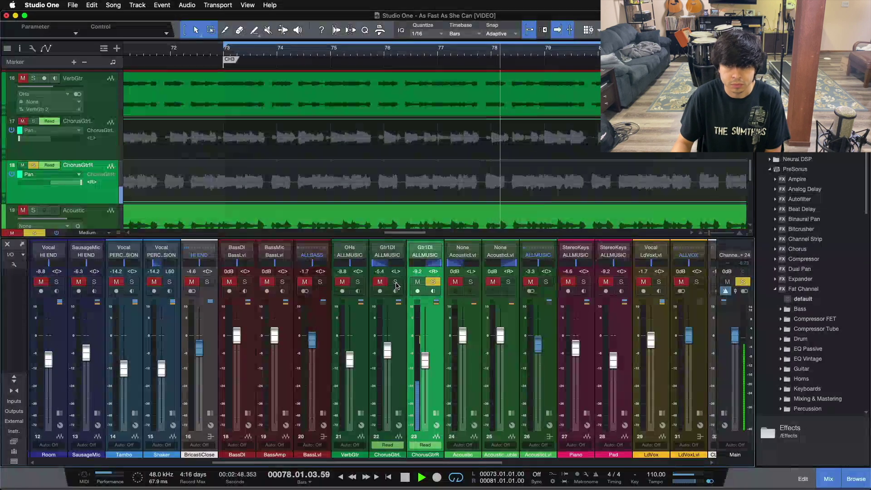
{"action": "left_click", "coordinate": [396, 282]}
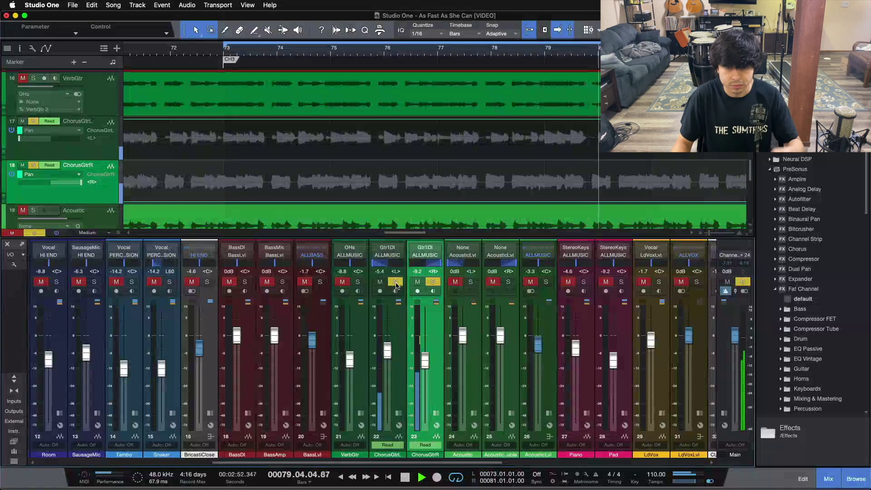
{"action": "left_click", "coordinate": [434, 282]}
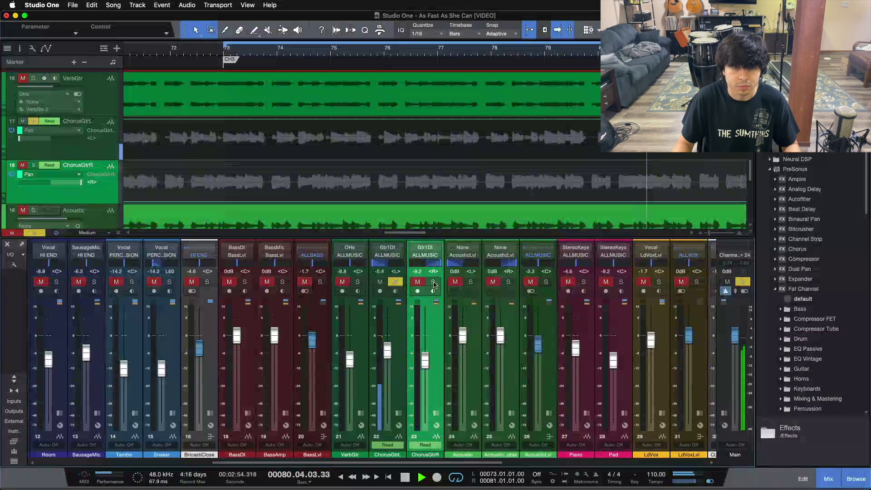
{"action": "left_click", "coordinate": [433, 282]}
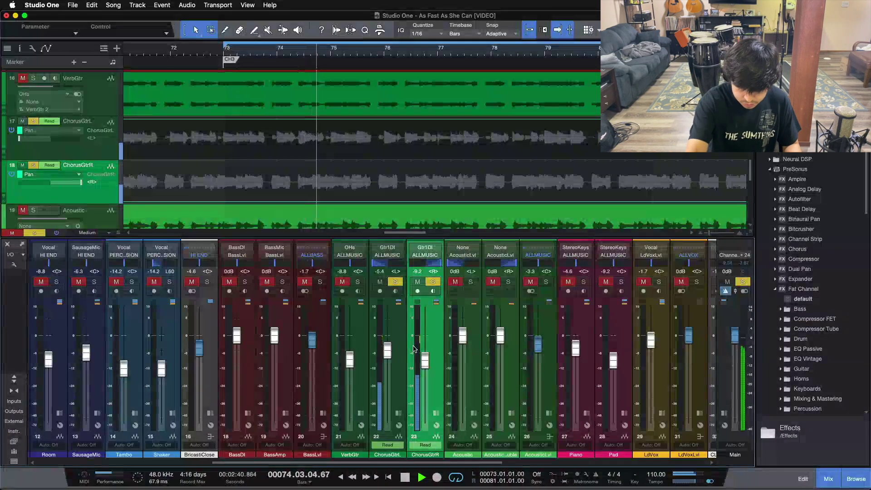
{"action": "key", "text": "space"}
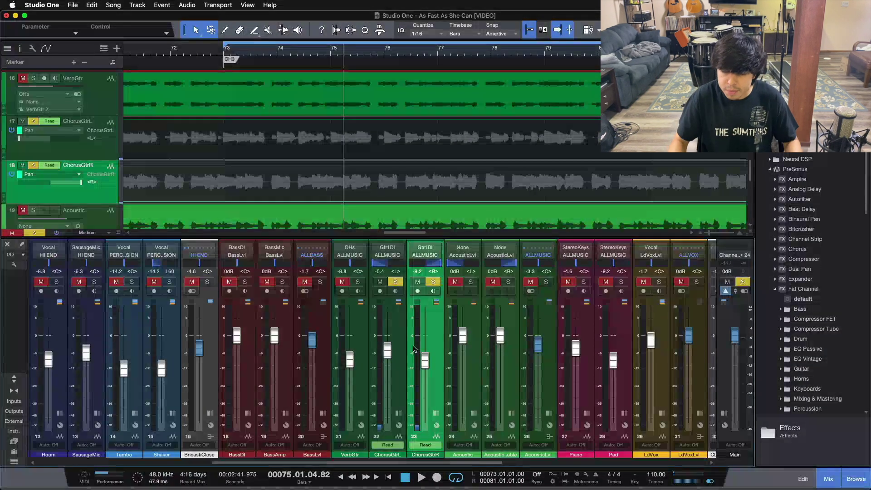
Step: Clear all solos, select ChorusGtrL, and solo ChorusGtrR again
{"action": "key", "text": "s"}
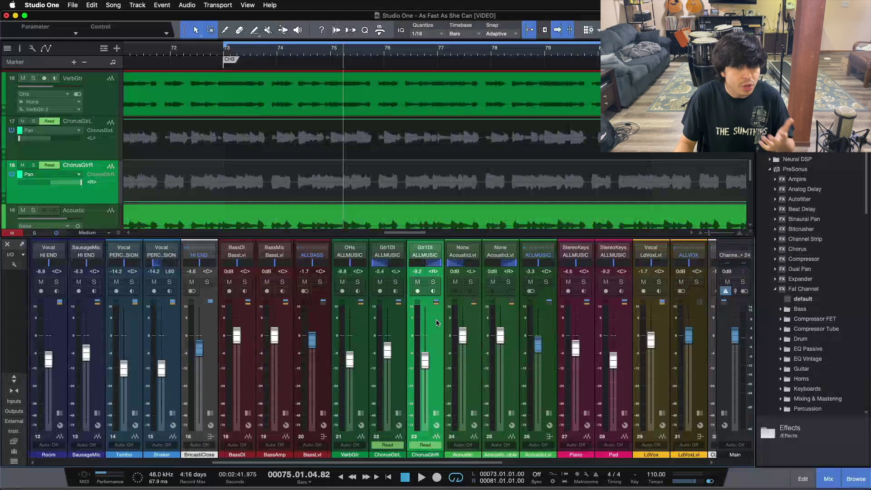
{"action": "left_click", "coordinate": [396, 321]}
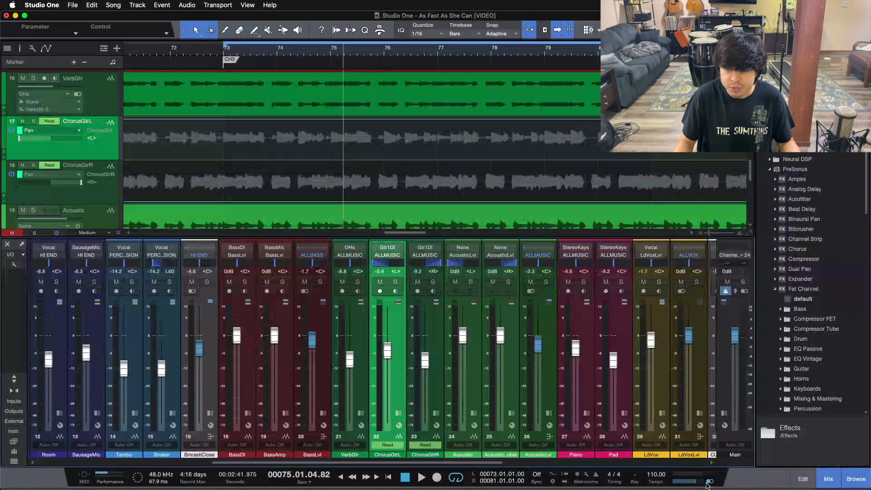
{"action": "left_click", "coordinate": [432, 281]}
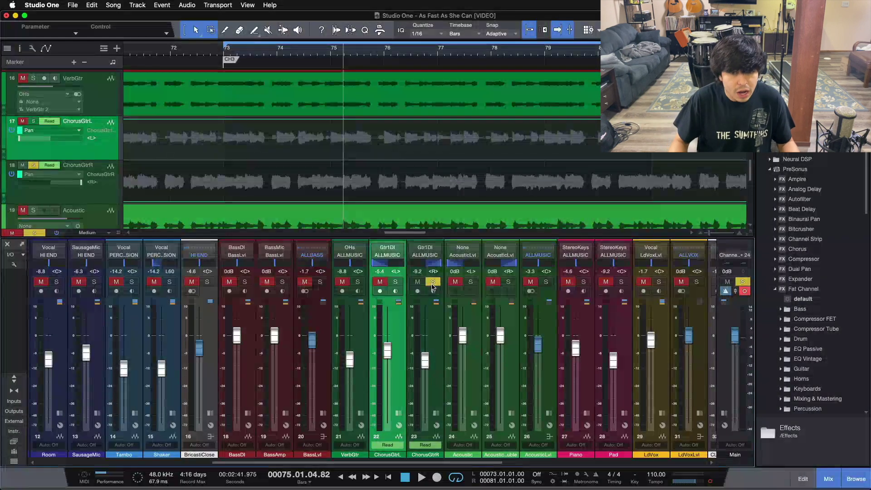
Step: Open ChorusGtrR's Pro EQ from its inserts, move the window aside, and play the song
{"action": "left_click", "coordinate": [443, 421]}
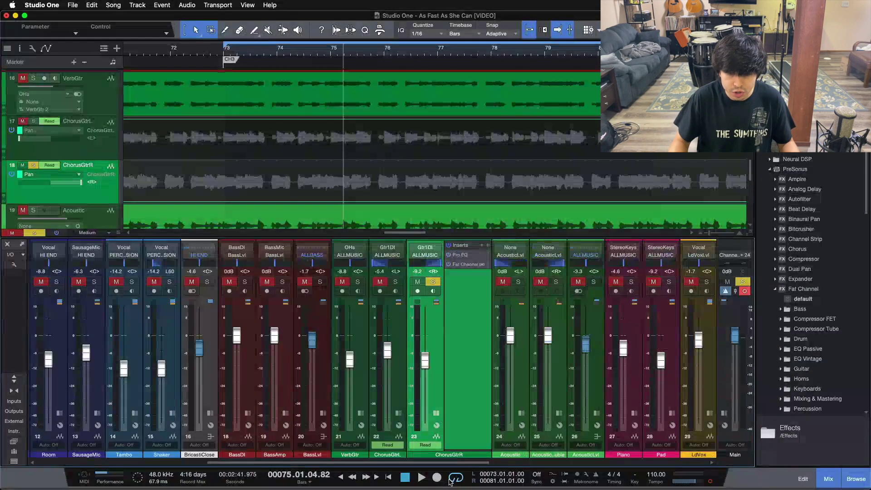
{"action": "left_click_drag", "start_coordinate": [459, 463], "coordinate": [479, 467]}
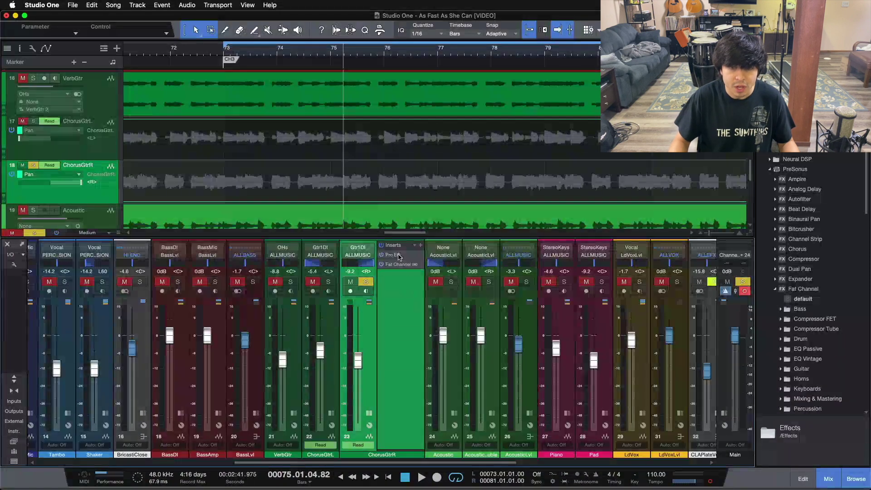
{"action": "left_click", "coordinate": [394, 255]}
{"action": "left_click_drag", "start_coordinate": [466, 168], "coordinate": [570, 148]}
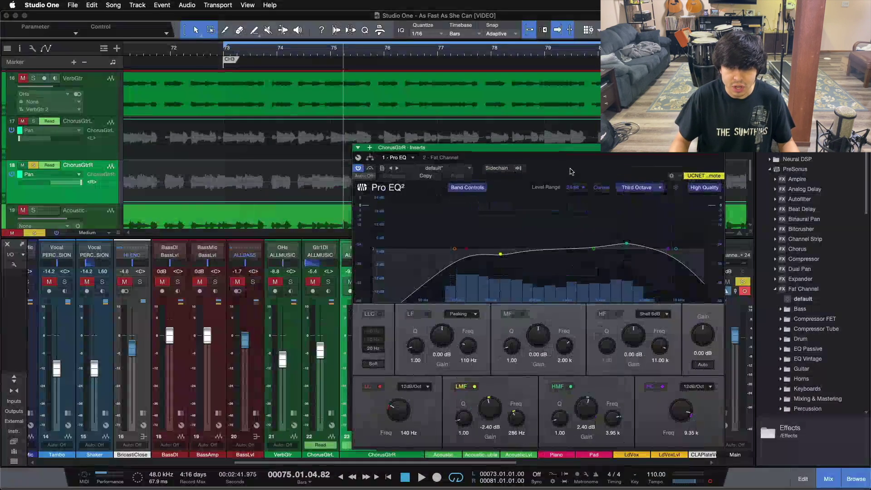
{"action": "key", "text": "space"}
{"action": "key", "text": "space"}
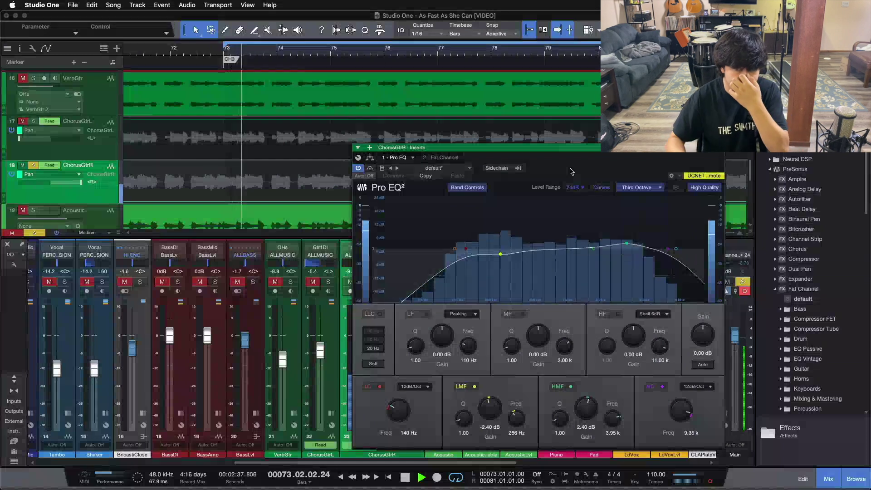
{"action": "left_click_drag", "start_coordinate": [571, 171], "coordinate": [462, 174]}
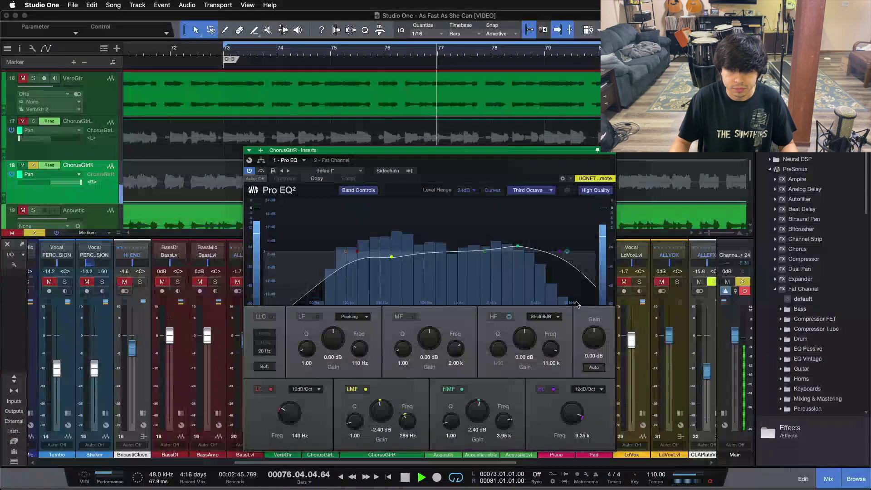
{"action": "left_click", "coordinate": [259, 171]}
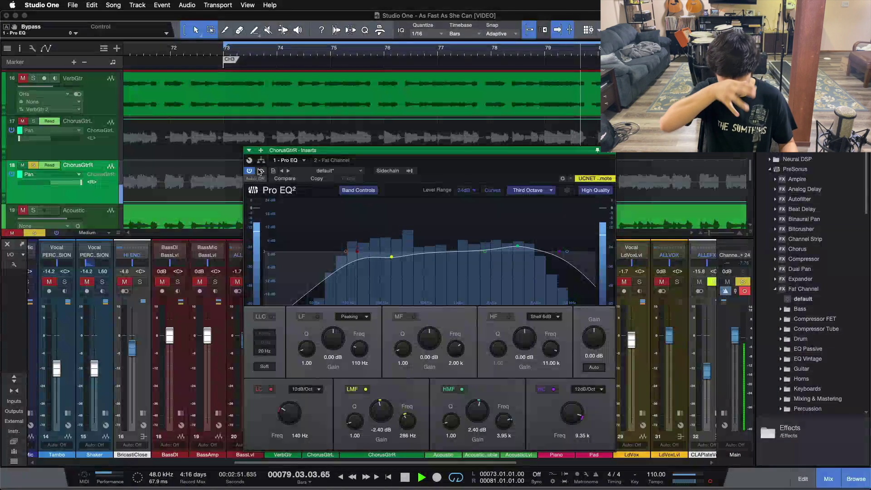
{"action": "left_click_drag", "start_coordinate": [475, 181], "coordinate": [682, 160]}
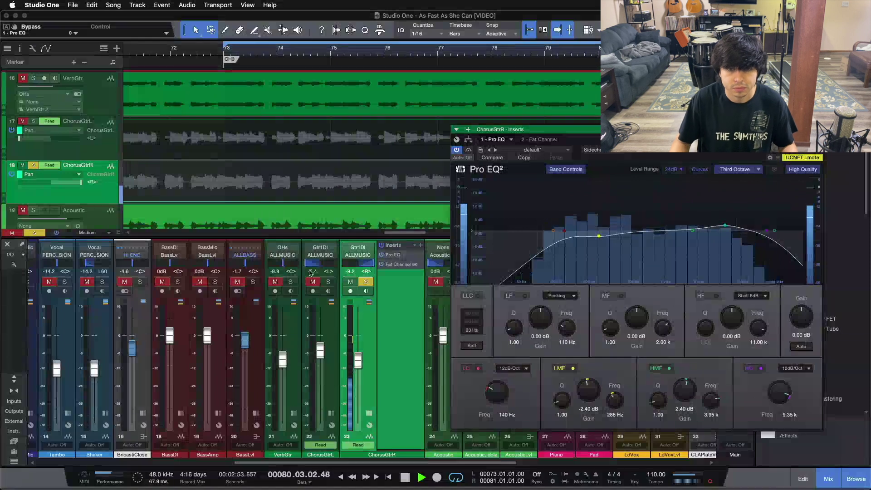
Step: Bypass ChorusGtrR's Pro EQ and turn it back on to compare, then stop playback
{"action": "left_click", "coordinate": [383, 247]}
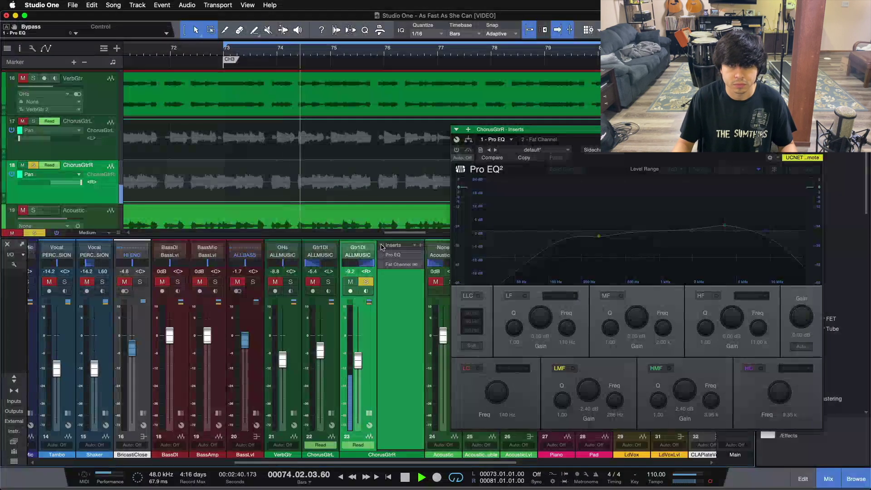
{"action": "left_click", "coordinate": [382, 247]}
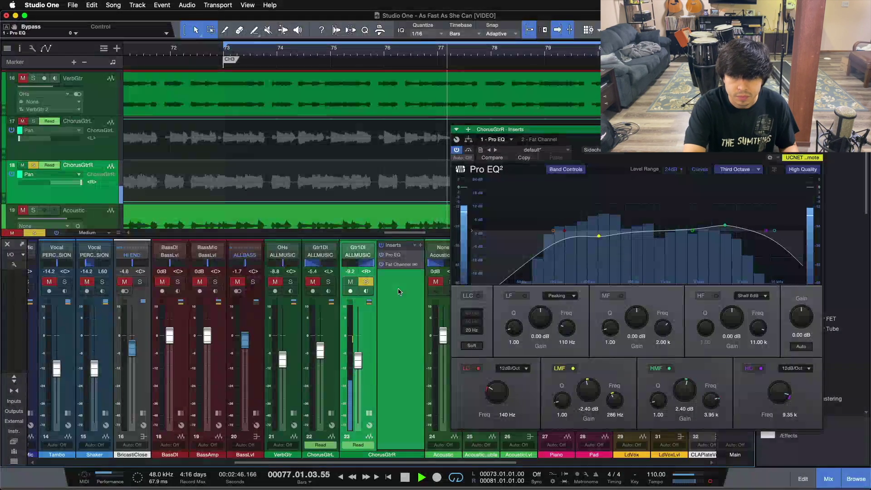
{"action": "key", "text": "space"}
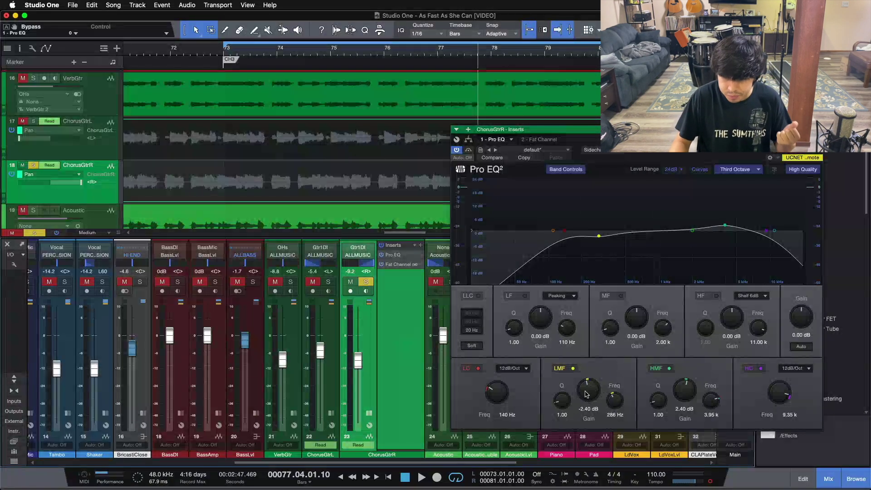
Step: Switch off the Pro EQ's LMF, HMF and HC bands, leaving the 140 Hz low cut, and open the browser
{"action": "left_click", "coordinate": [570, 369]}
{"action": "left_click", "coordinate": [657, 369]}
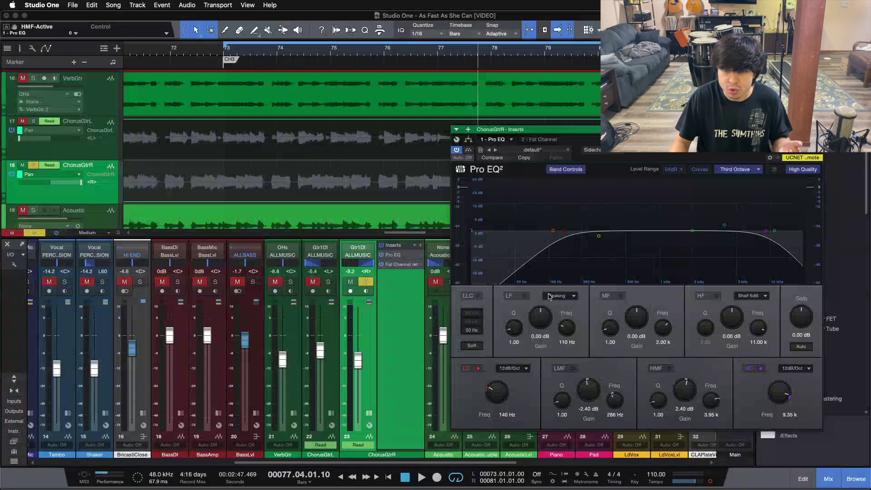
{"action": "left_click", "coordinate": [380, 265]}
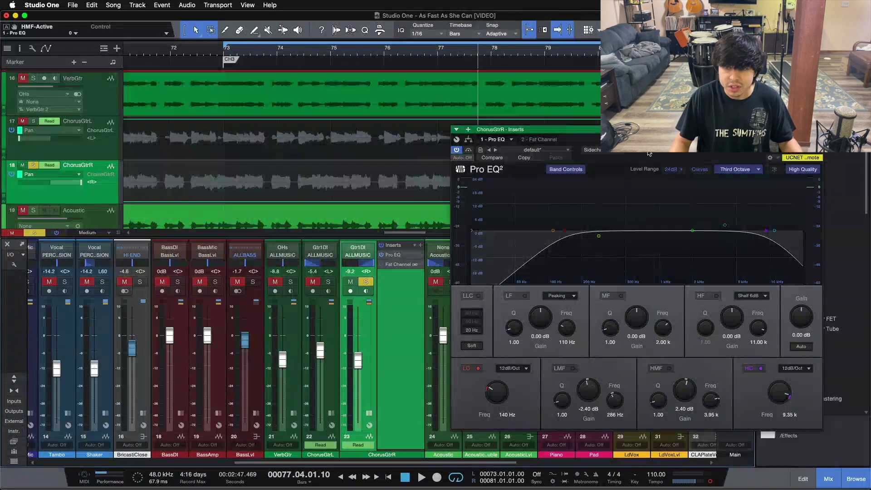
{"action": "key", "text": "F5"}
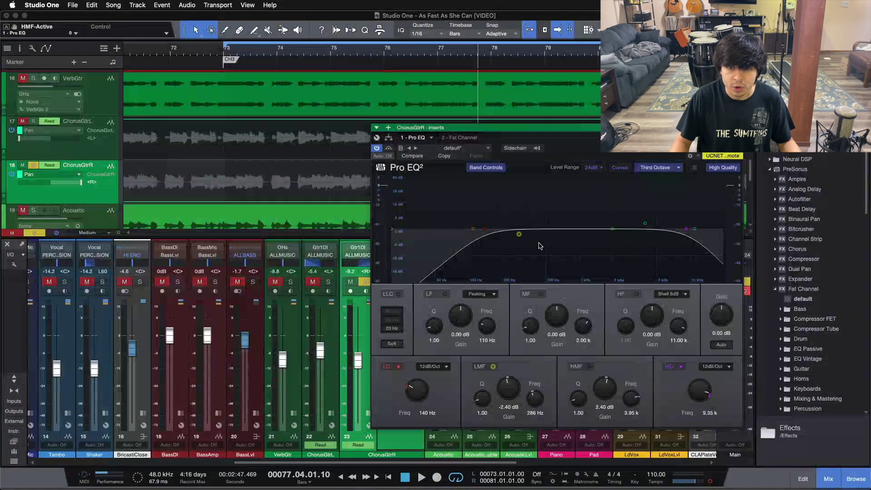
{"action": "left_click", "coordinate": [681, 366]}
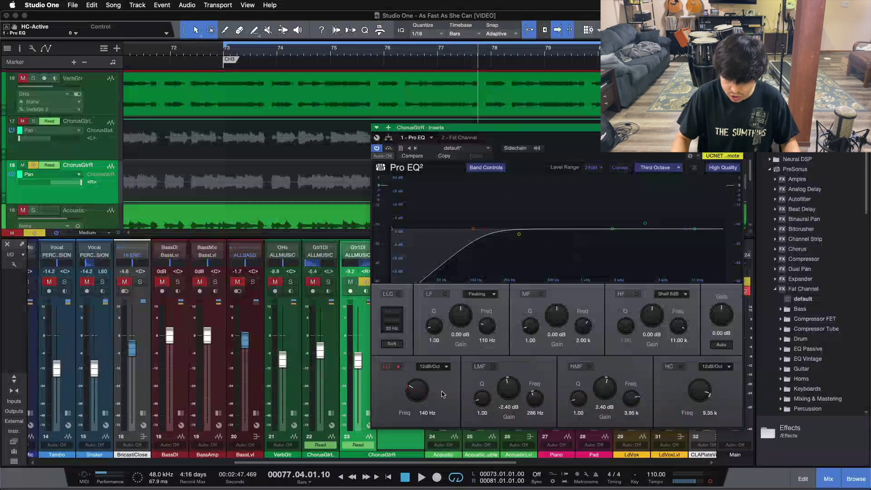
{"action": "key", "text": "space"}
Step: Toggle the 140 Hz low cut on and off during playback, ending on, then re-enable the LMF band
{"action": "double_click", "coordinate": [388, 367]}
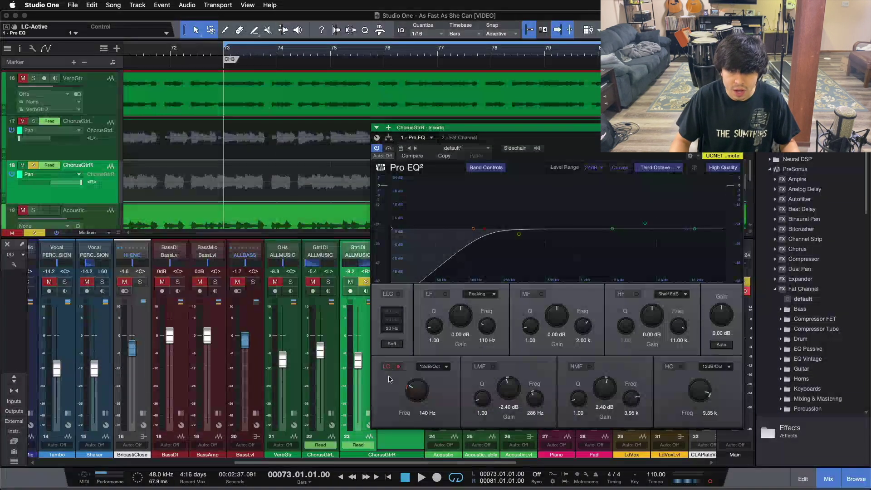
{"action": "key", "text": "space"}
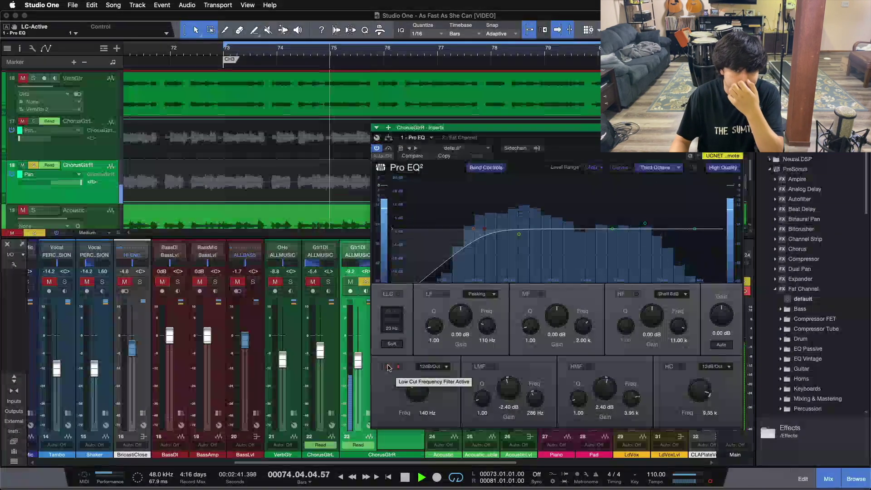
{"action": "left_click", "coordinate": [388, 367]}
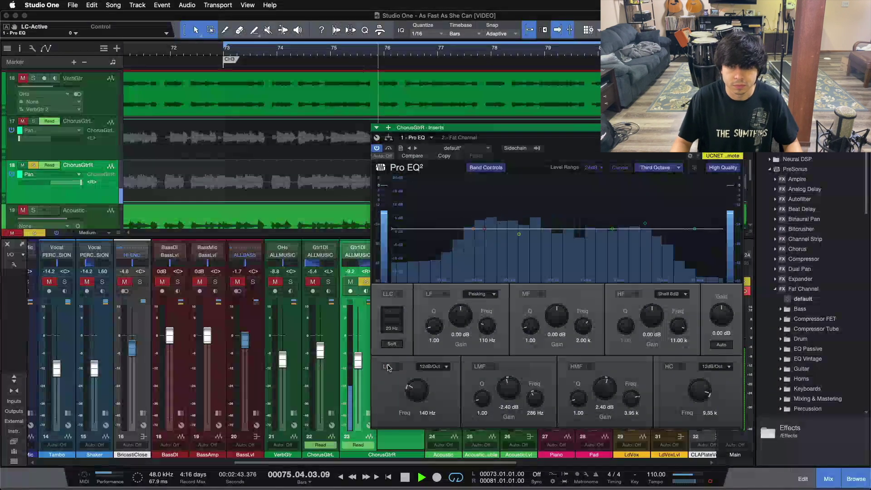
{"action": "left_click", "coordinate": [387, 367]}
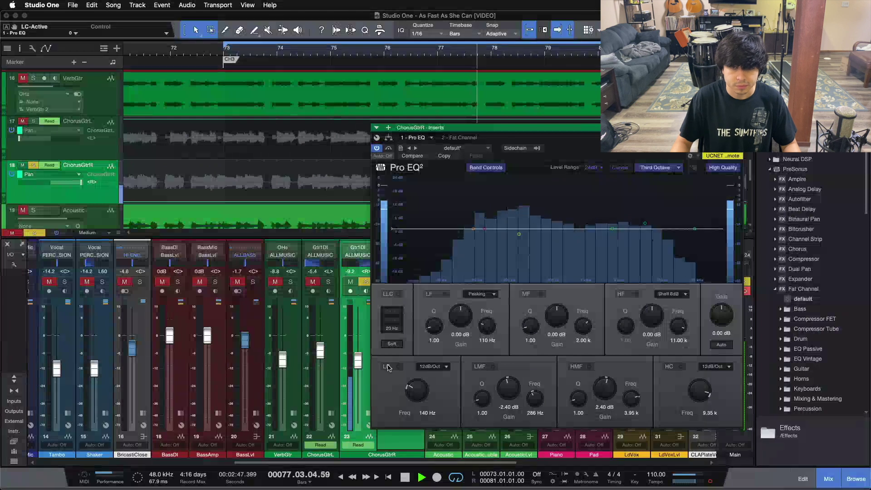
{"action": "left_click", "coordinate": [388, 368]}
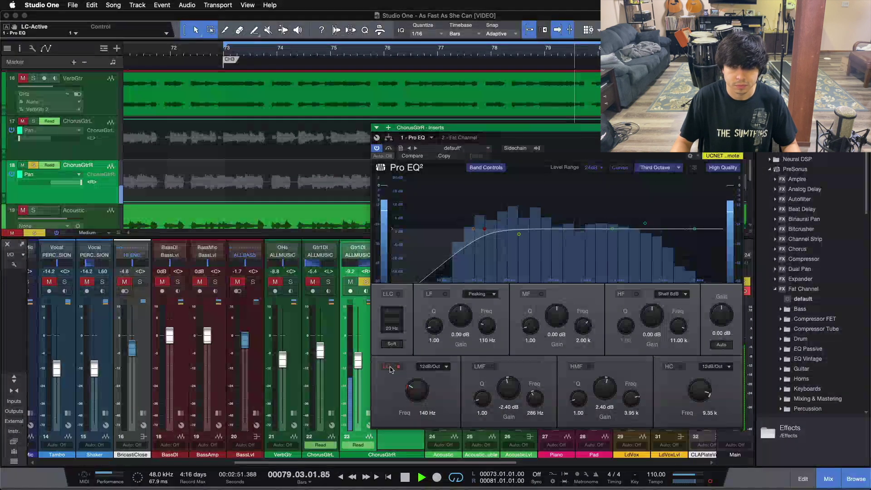
{"action": "left_click", "coordinate": [388, 367]}
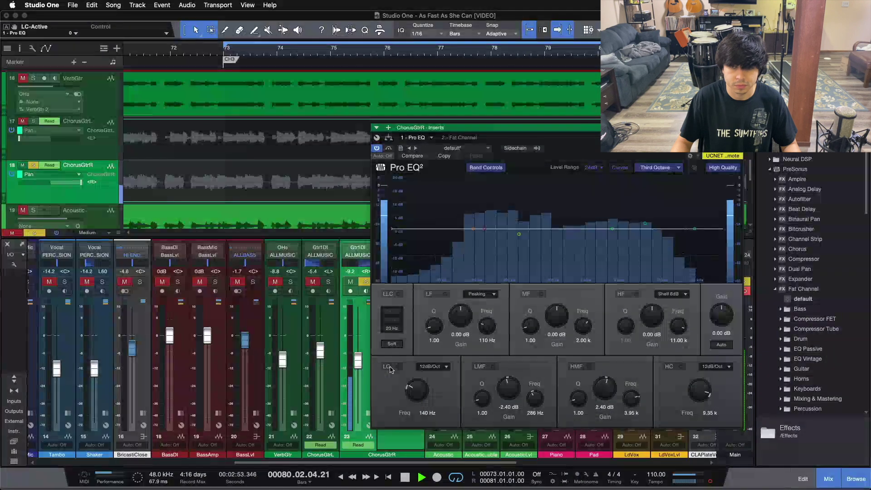
{"action": "left_click", "coordinate": [389, 368]}
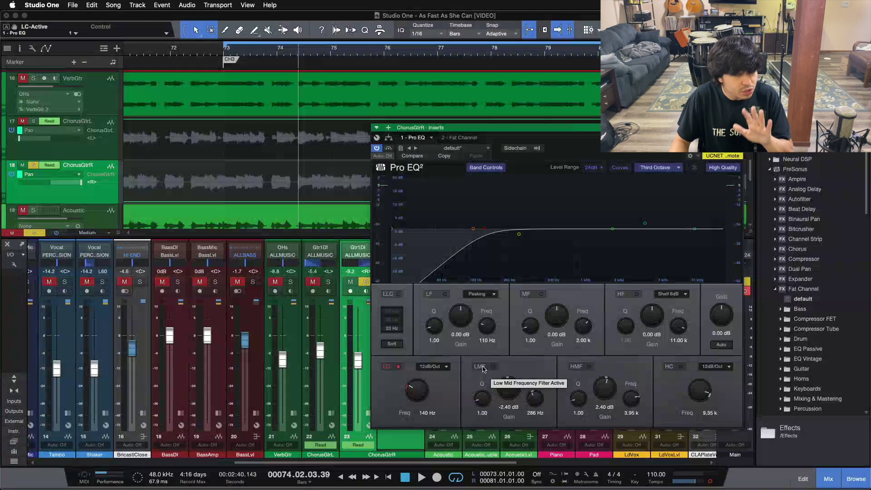
{"action": "left_click", "coordinate": [483, 368]}
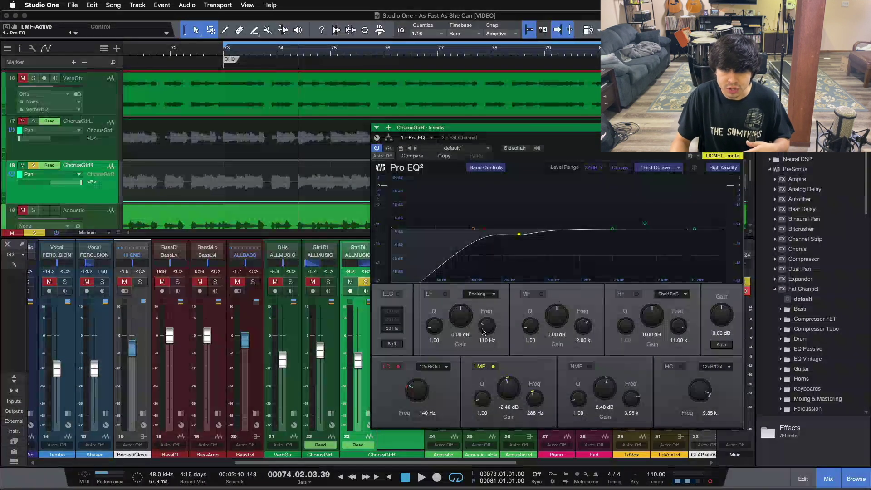
Step: Audition the LMF band bypassed, a boost, and a -8.40 dB cut, undoing back to -2.40 dB
{"action": "left_click", "coordinate": [486, 366]}
{"action": "key", "text": "space"}
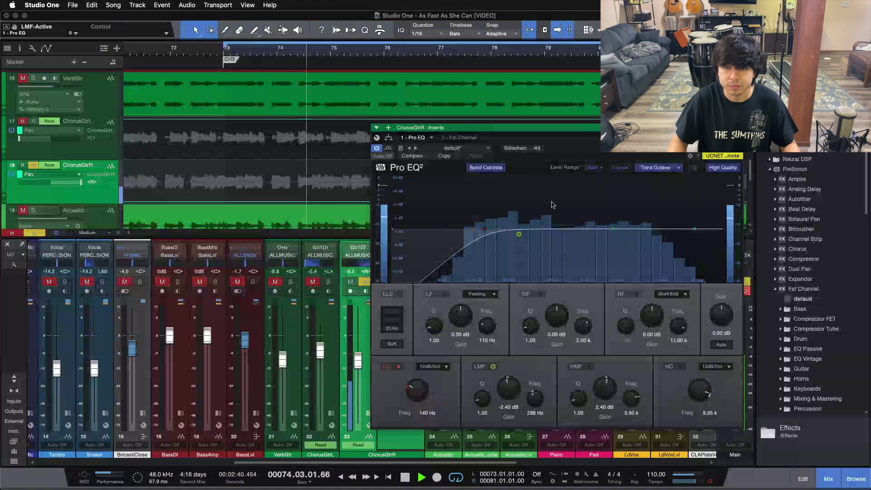
{"action": "left_click", "coordinate": [493, 366]}
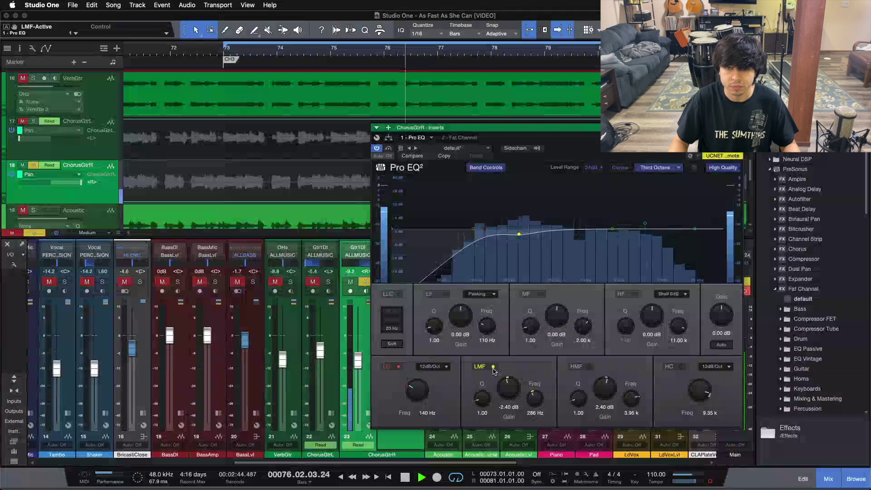
{"action": "left_click_drag", "start_coordinate": [509, 392], "coordinate": [528, 369]}
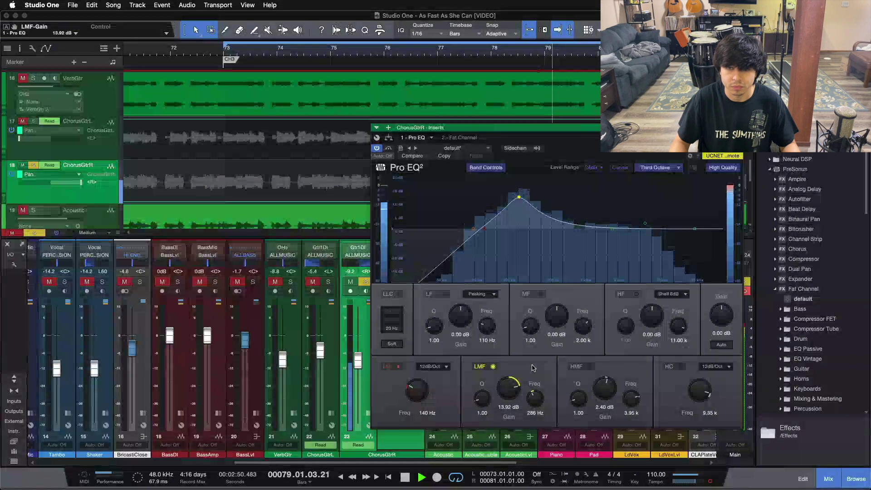
{"action": "key", "text": "super+z"}
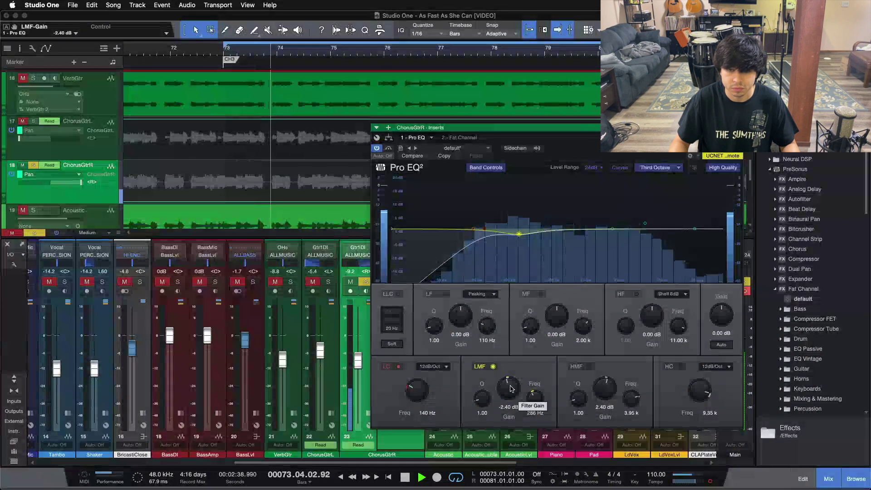
{"action": "left_click_drag", "start_coordinate": [511, 389], "coordinate": [509, 396]}
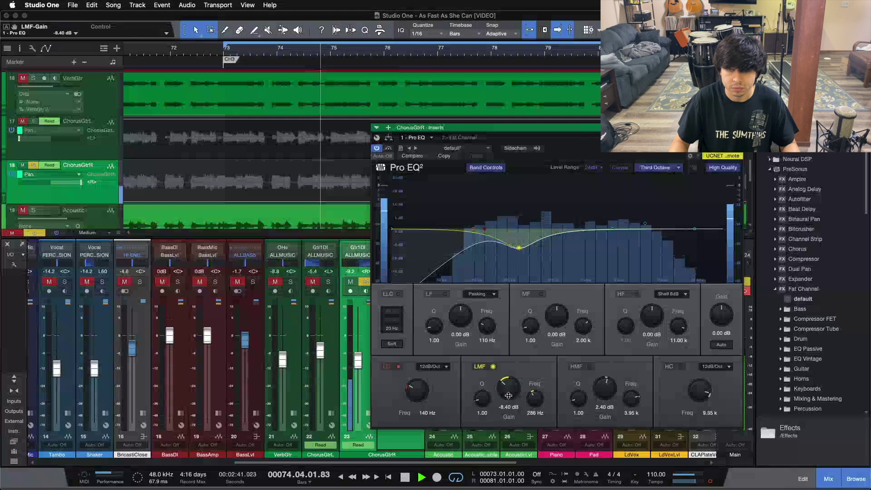
{"action": "key", "text": "super+z"}
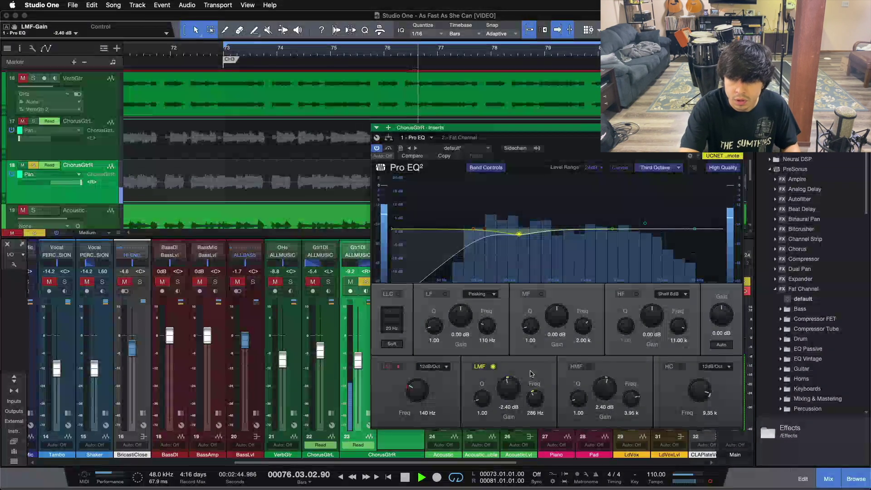
{"action": "key", "text": "space"}
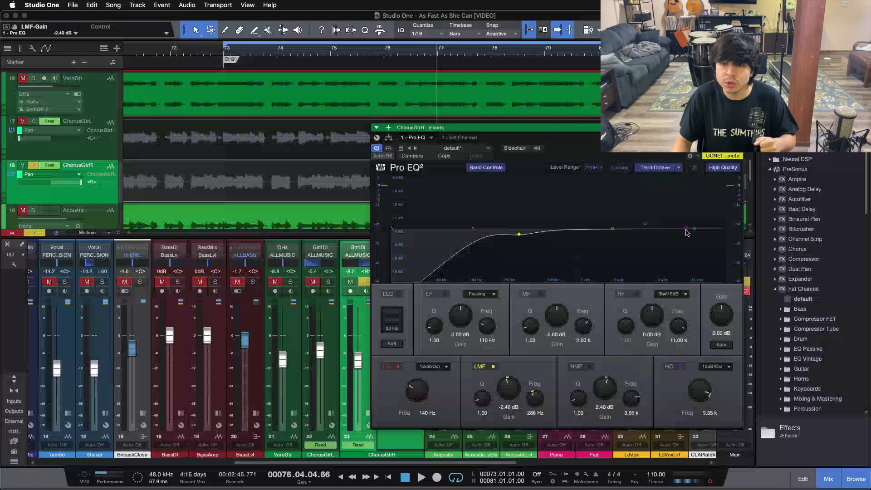
Step: Compare the high cut bypassed and active during playback from bar 73, leaving it on, then stop
{"action": "left_click", "coordinate": [673, 368]}
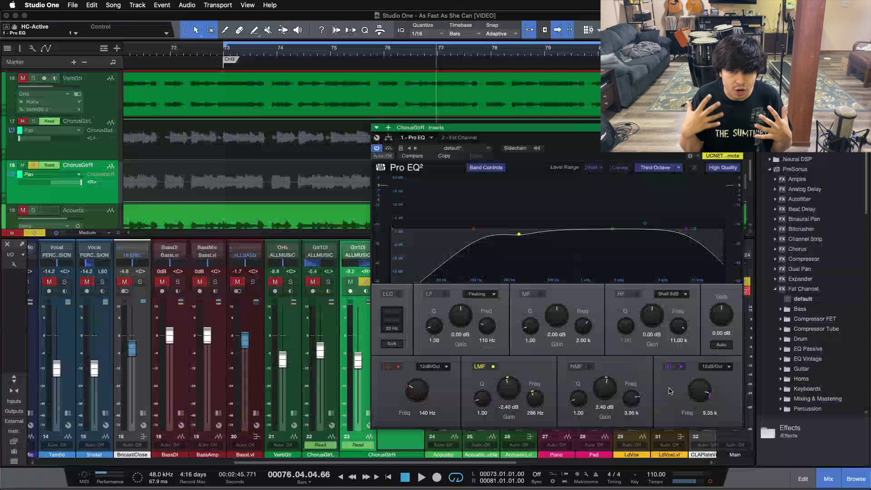
{"action": "left_click", "coordinate": [680, 367]}
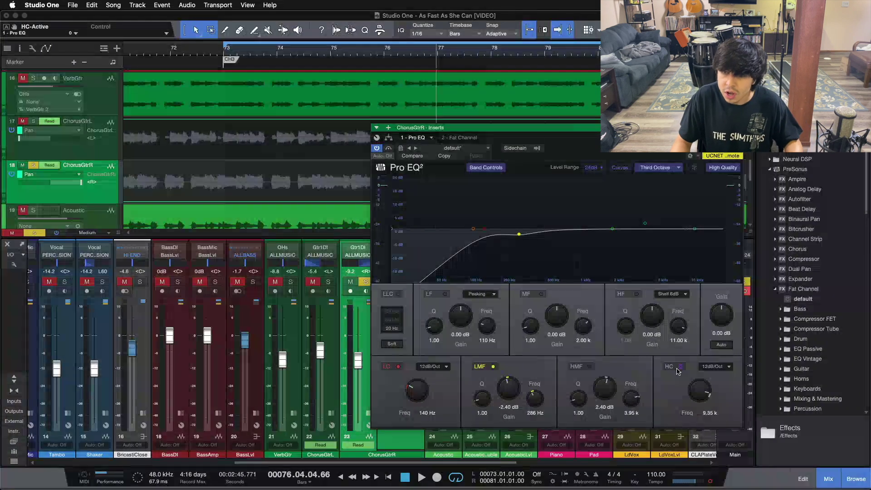
{"action": "key", "text": "space"}
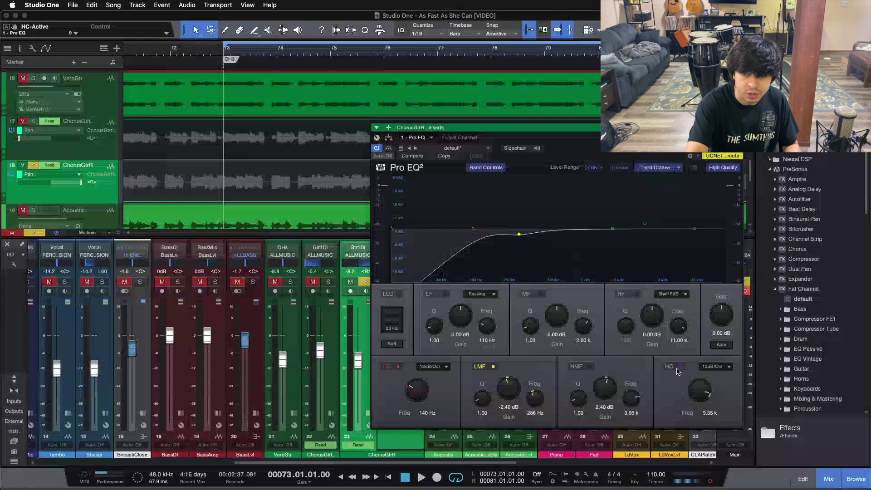
{"action": "key", "text": "space"}
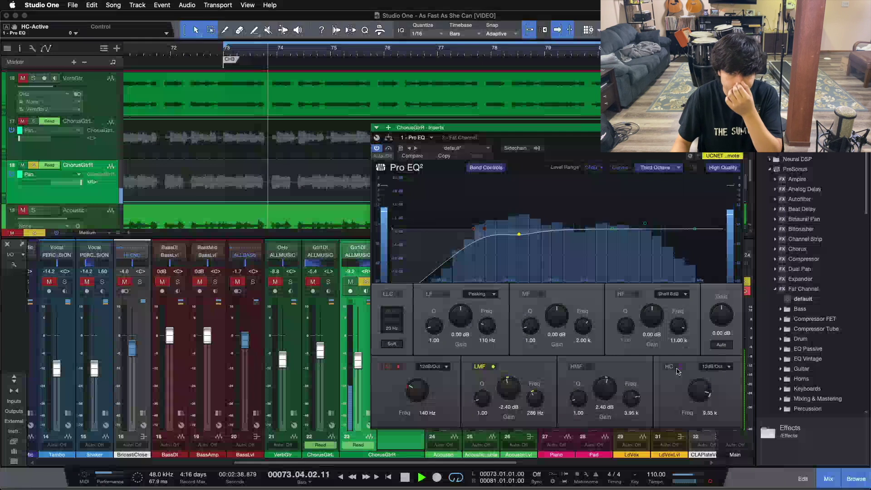
{"action": "left_click", "coordinate": [677, 370]}
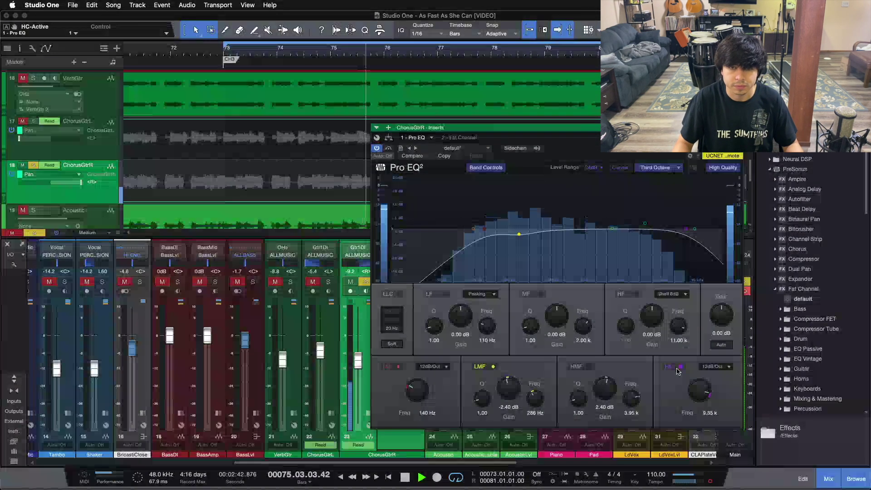
{"action": "left_click", "coordinate": [677, 370]}
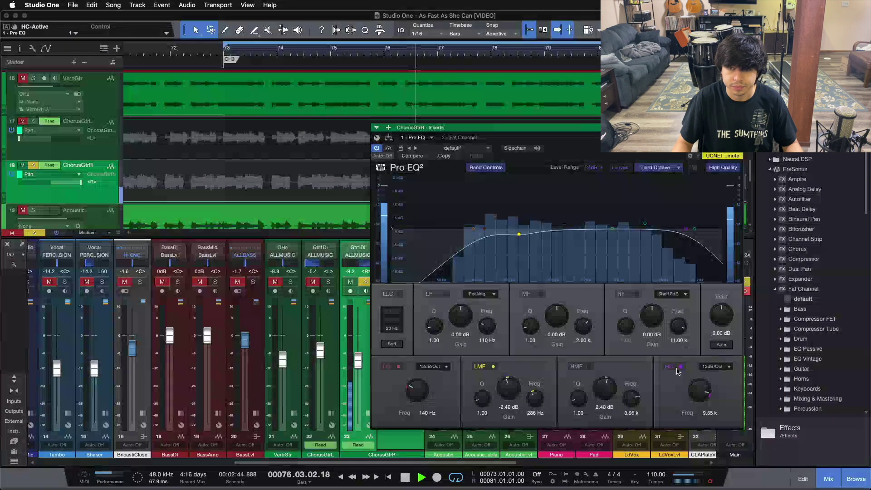
{"action": "left_click", "coordinate": [677, 370]}
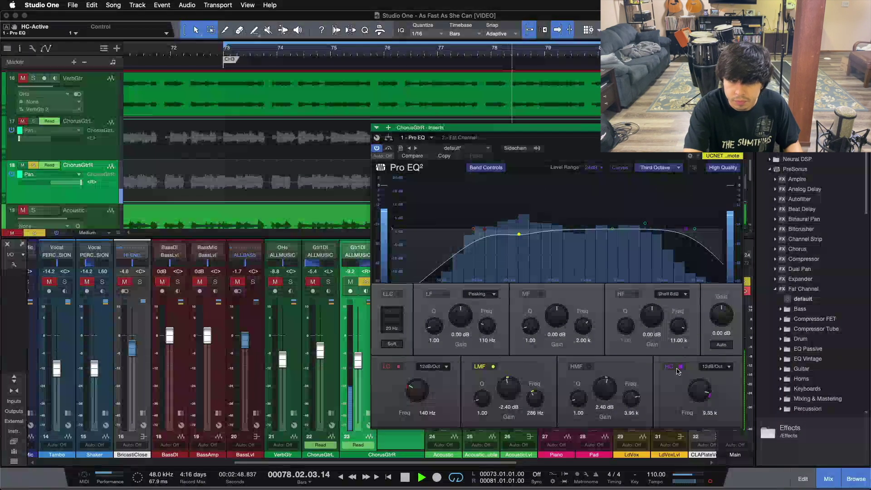
{"action": "key", "text": "space"}
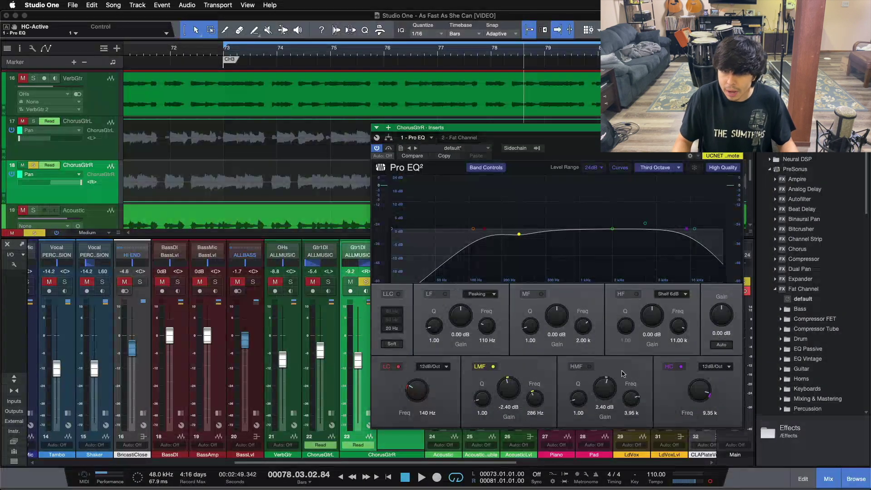
Step: Play from bar 73, enable the HMF band, and try a 9.36 dB boost before undoing to 2.40 dB
{"action": "key", "text": "space"}
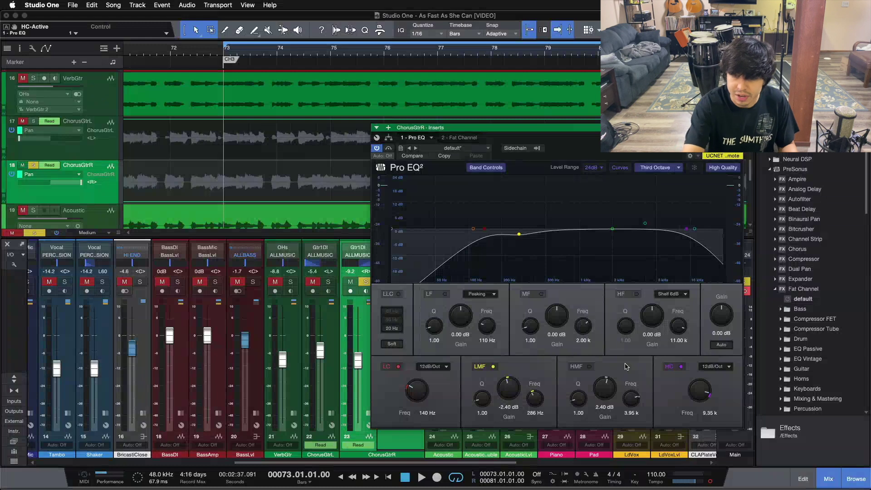
{"action": "key", "text": "space"}
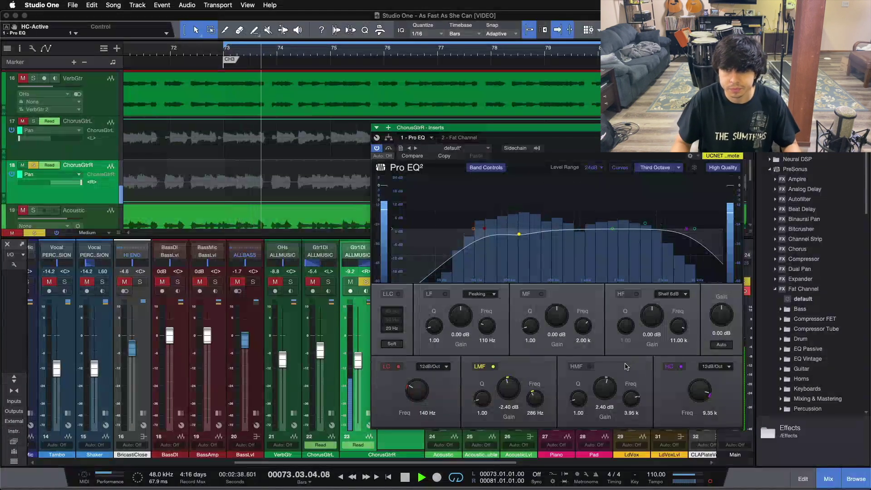
{"action": "left_click", "coordinate": [589, 366]}
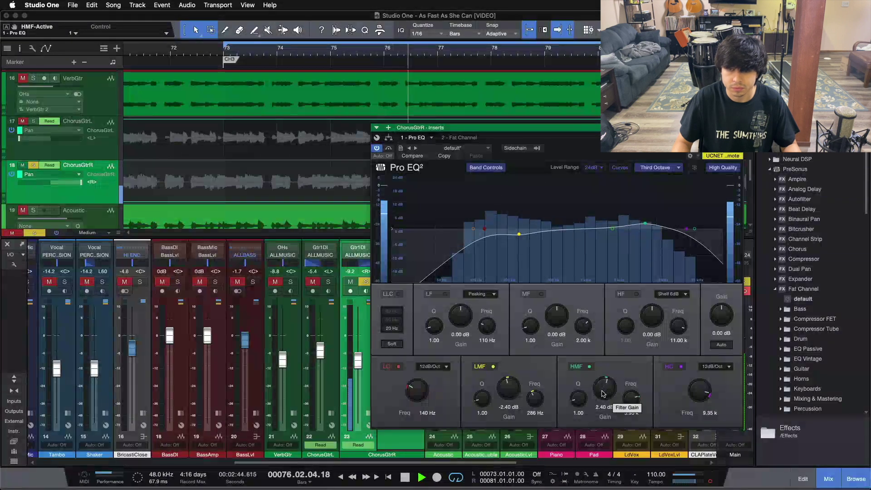
{"action": "left_click_drag", "start_coordinate": [603, 393], "coordinate": [603, 379]}
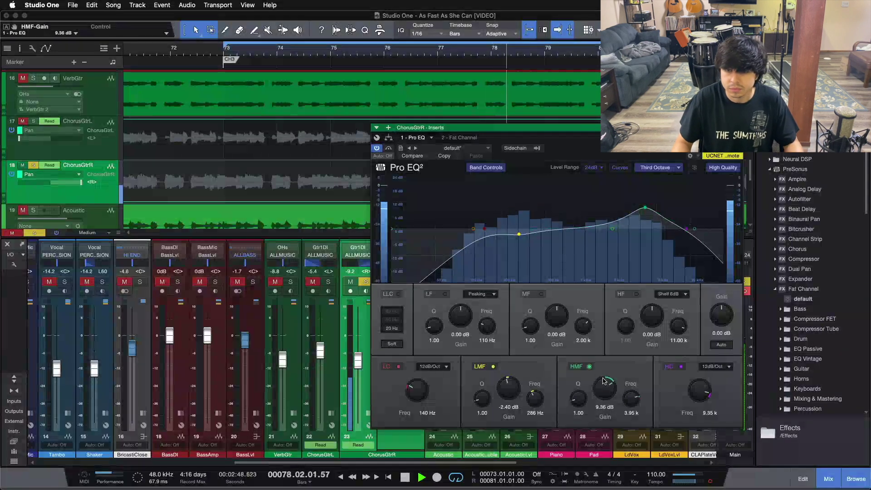
{"action": "key", "text": "super+z"}
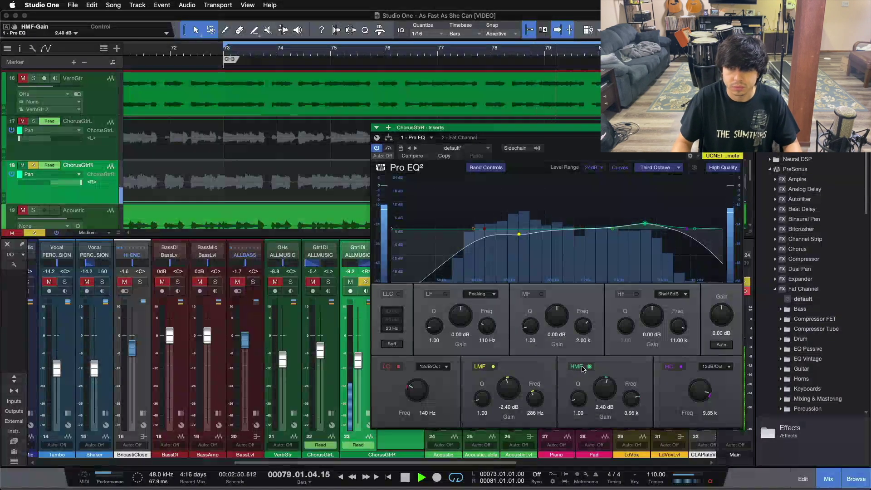
Step: Compare the HMF band bypassed and active, stop playback, and open the Fat Channel insert
{"action": "left_click", "coordinate": [583, 367]}
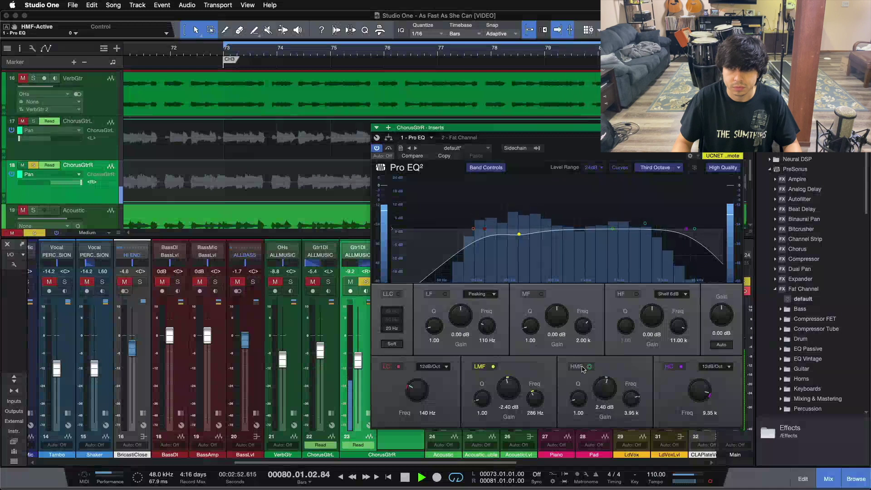
{"action": "left_click", "coordinate": [589, 366]}
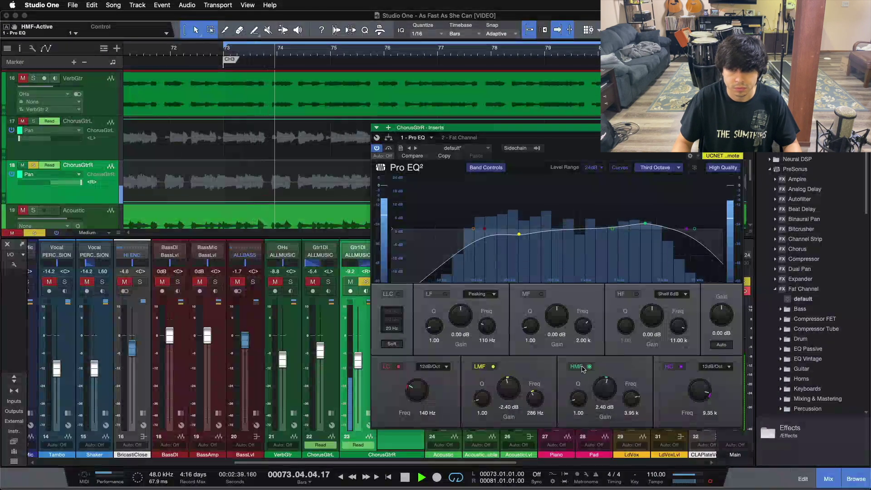
{"action": "left_click", "coordinate": [582, 367]}
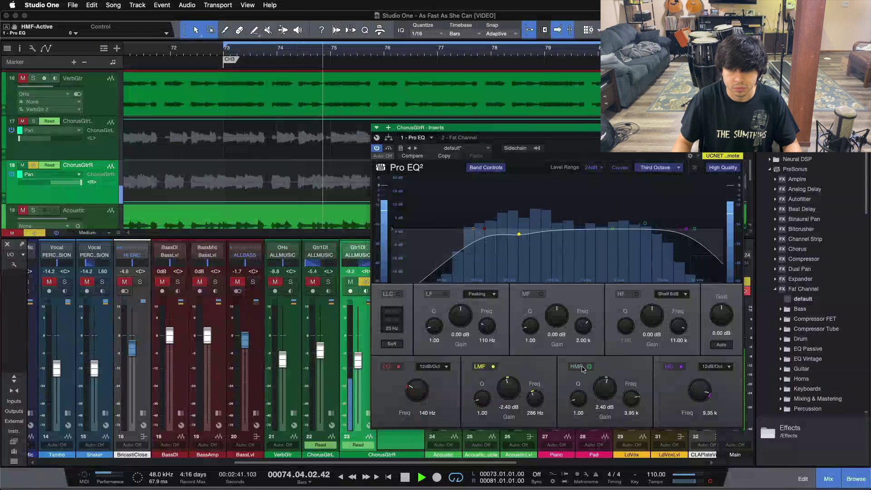
{"action": "left_click", "coordinate": [586, 366]}
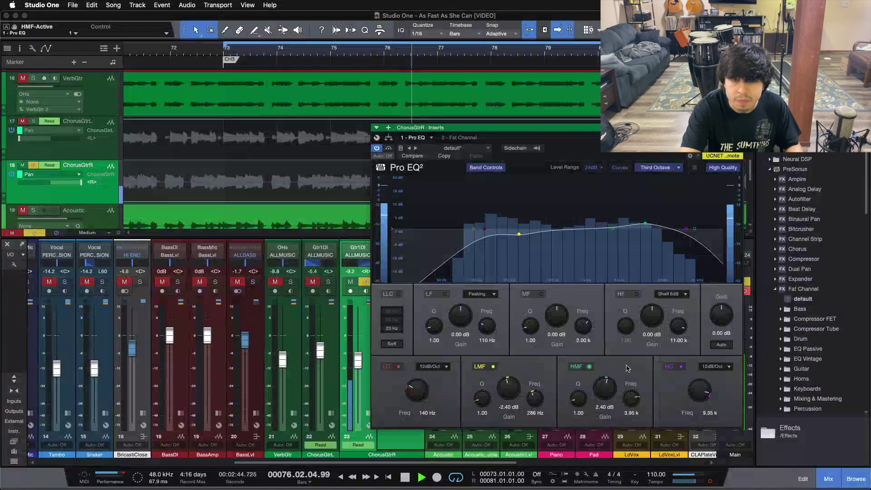
{"action": "key", "text": "space"}
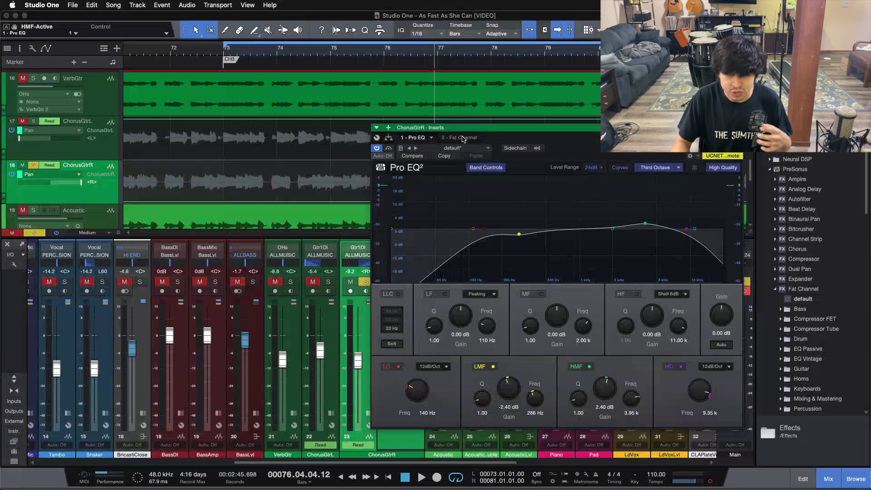
{"action": "left_click", "coordinate": [463, 138]}
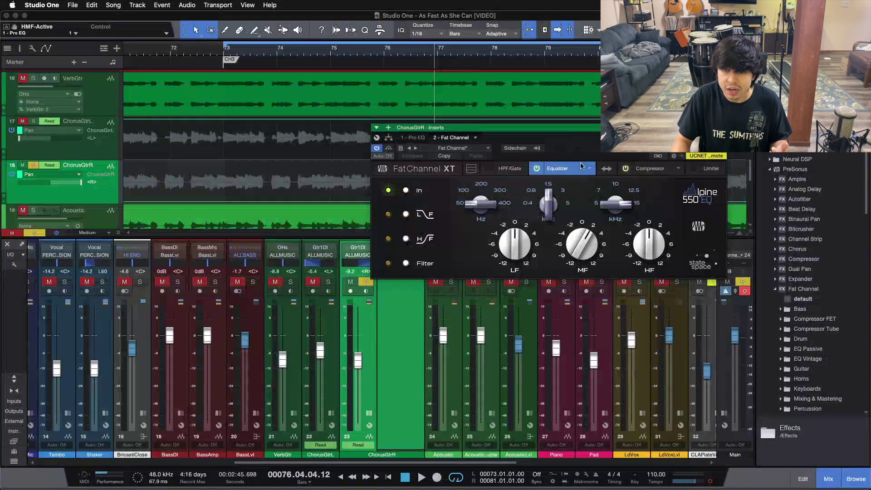
Step: Browse the Fat Channel's Equalizer models and keep Alpine EQ-550 selected
{"action": "left_click", "coordinate": [583, 166]}
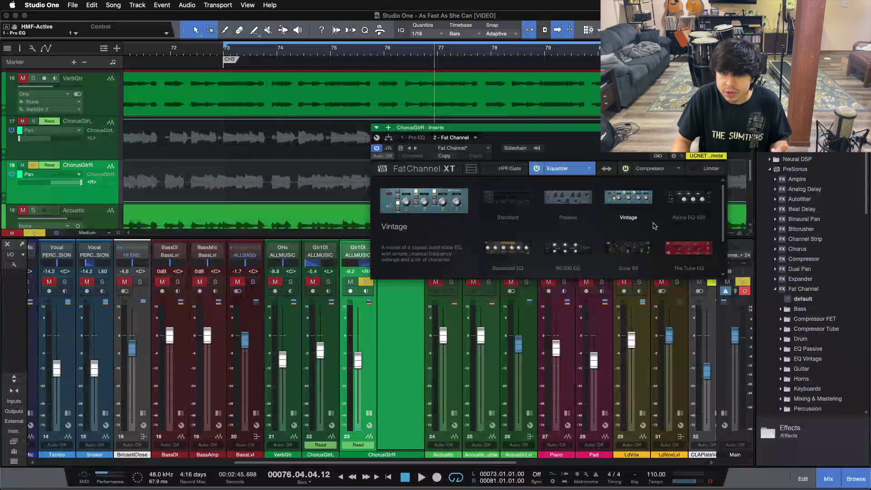
{"action": "left_click", "coordinate": [688, 198]}
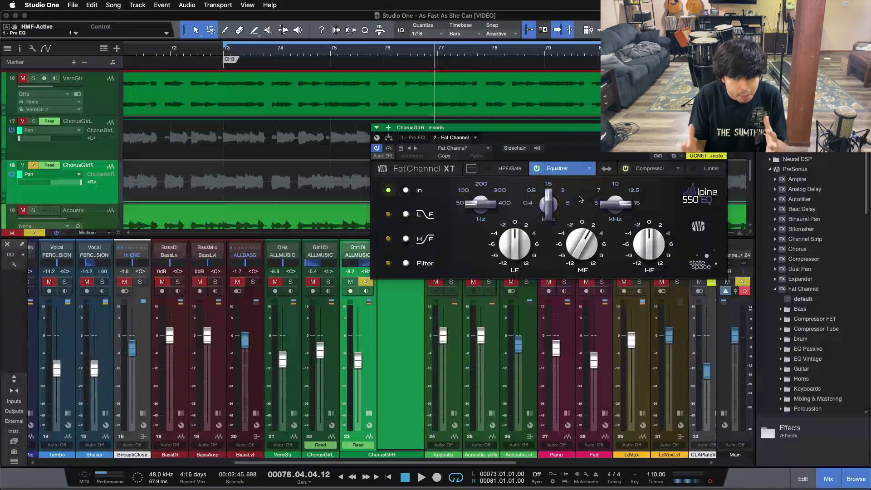
Step: Switch on ChorusGtrR's Fat Channel equalizer and move its window off the tracks
{"action": "left_click", "coordinate": [537, 168]}
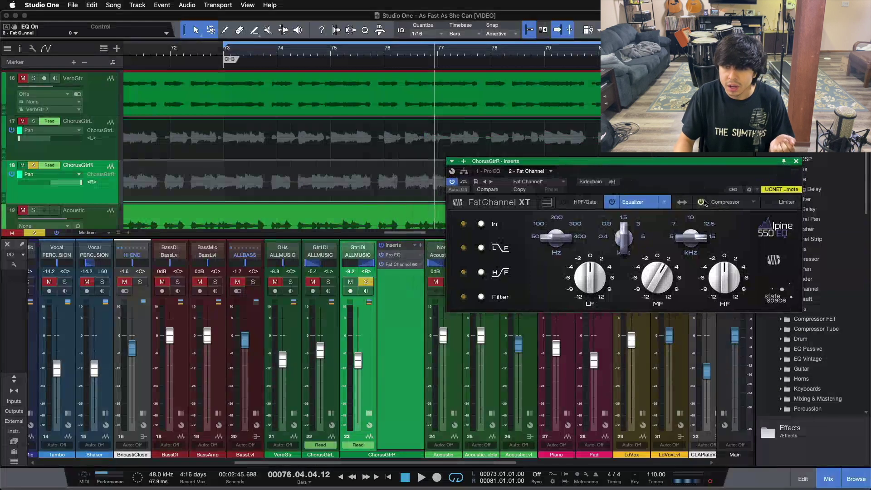
{"action": "left_click_drag", "start_coordinate": [647, 171], "coordinate": [664, 206]}
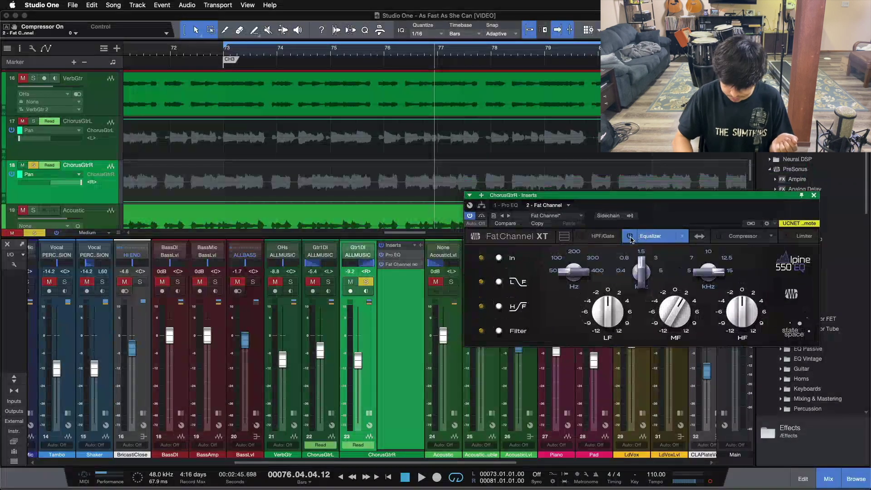
{"action": "key", "text": "space"}
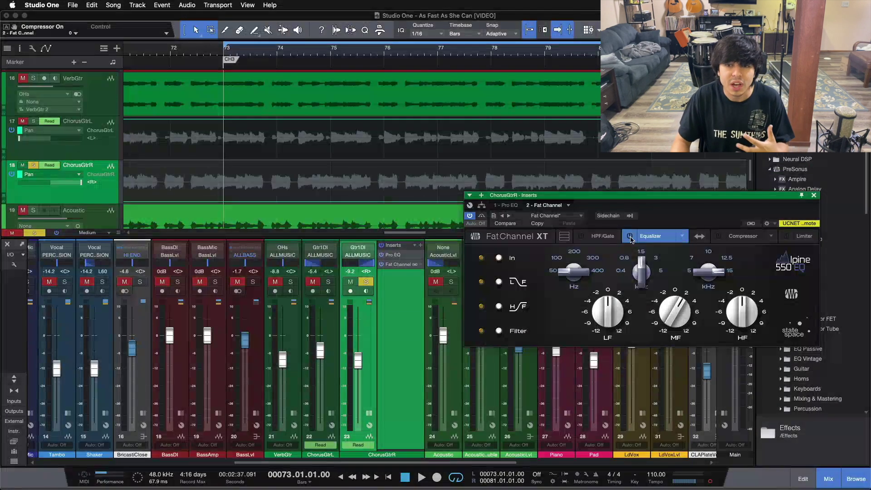
{"action": "left_click", "coordinate": [631, 237]}
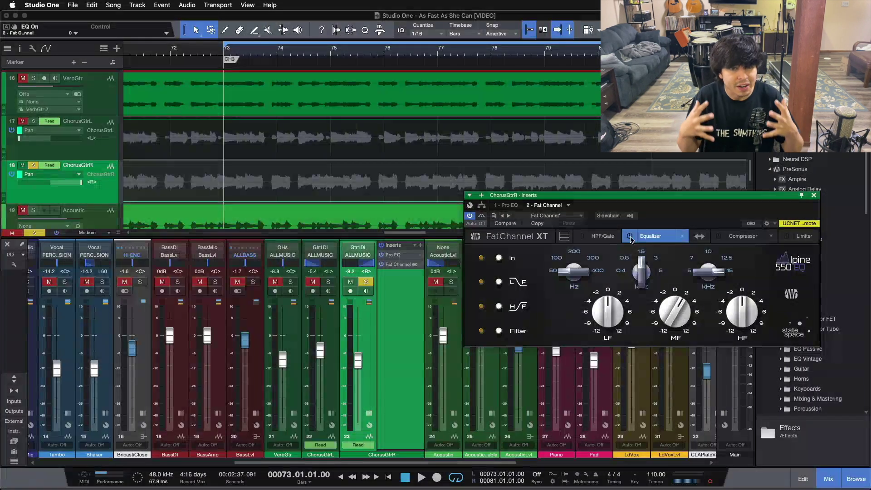
Step: Play the chorus, A/B the Fat Channel EQ, enable the compressor, then show Pro EQ
{"action": "key", "text": "space"}
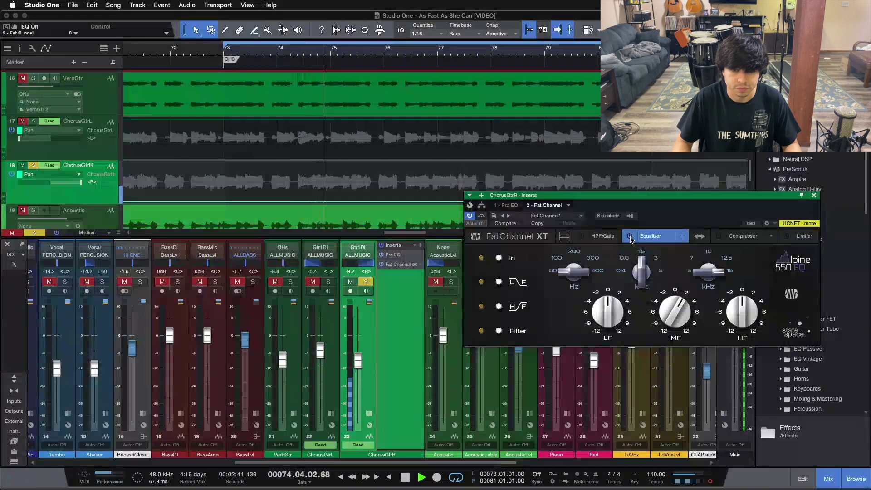
{"action": "left_click", "coordinate": [630, 237]}
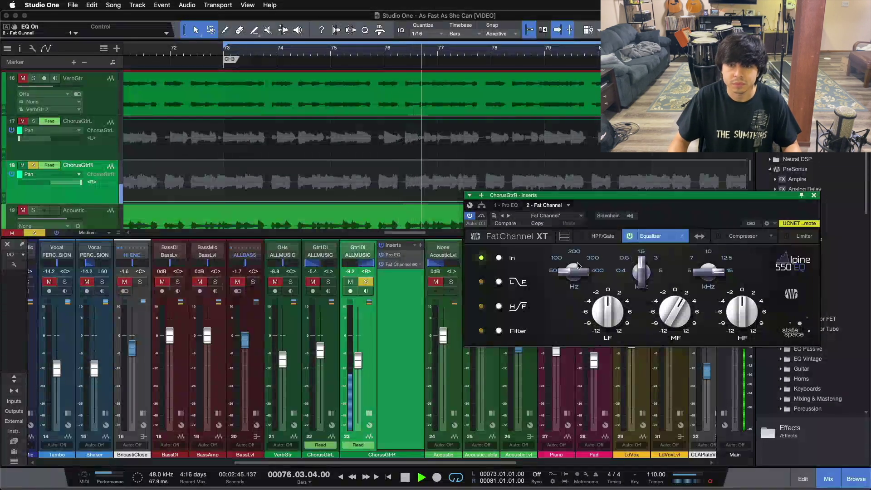
{"action": "left_click", "coordinate": [630, 236]}
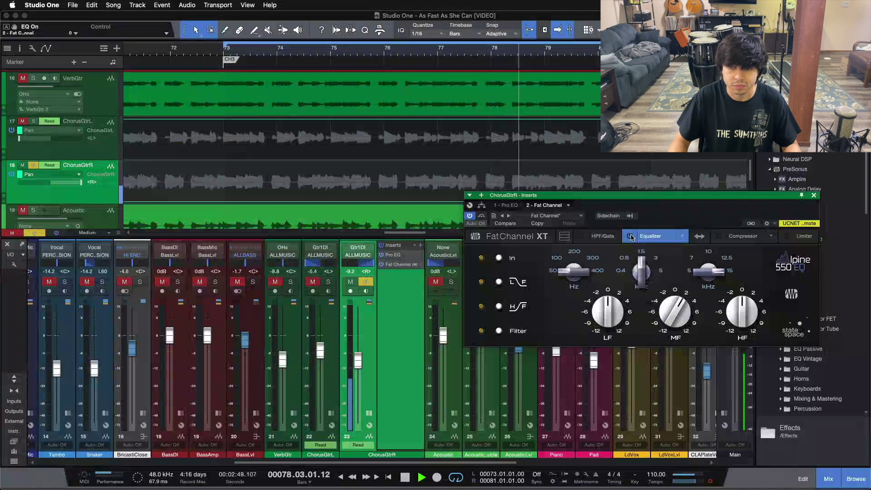
{"action": "left_click", "coordinate": [630, 237]}
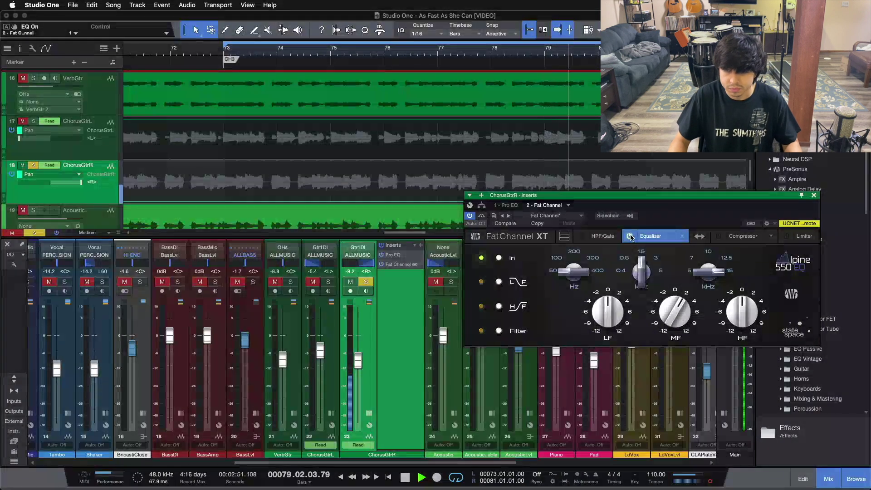
{"action": "left_click", "coordinate": [717, 237]}
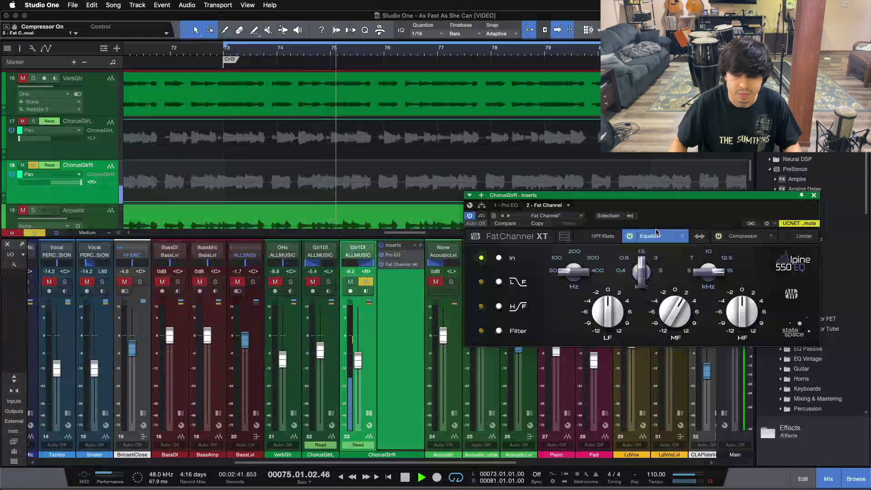
{"action": "key", "text": "space"}
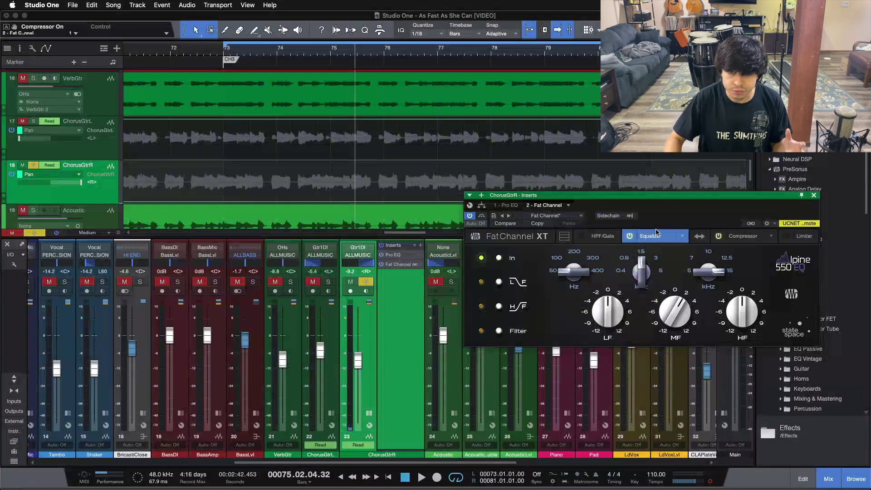
{"action": "left_click", "coordinate": [516, 205]}
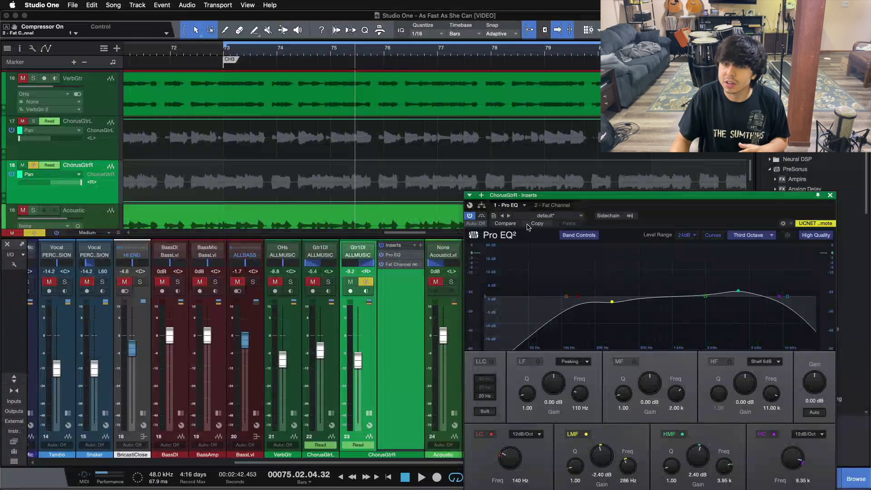
Step: Switch ChorusGtrR's inserts window to the '2 - Fat Channel' tab
{"action": "left_click", "coordinate": [550, 205]}
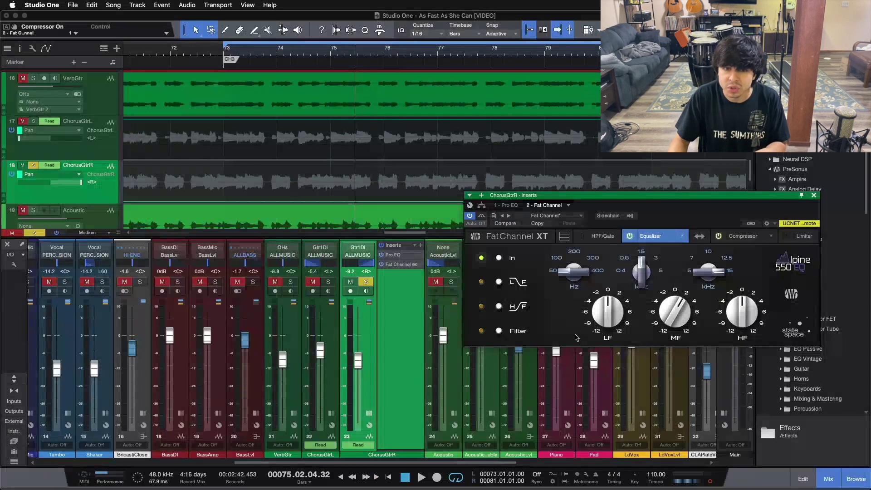
Step: Play from the loop start, comparing ChorusGtrR with its inserts bypassed and active
{"action": "left_click", "coordinate": [381, 245]}
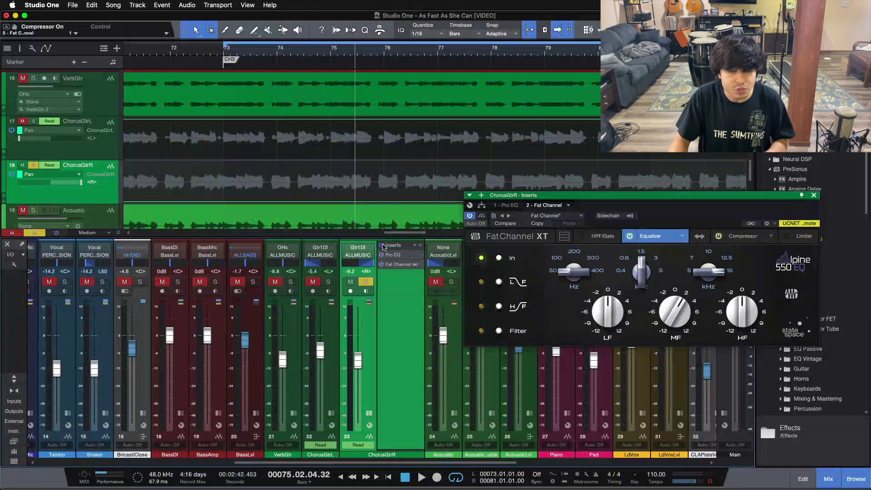
{"action": "key", "text": "Home"}
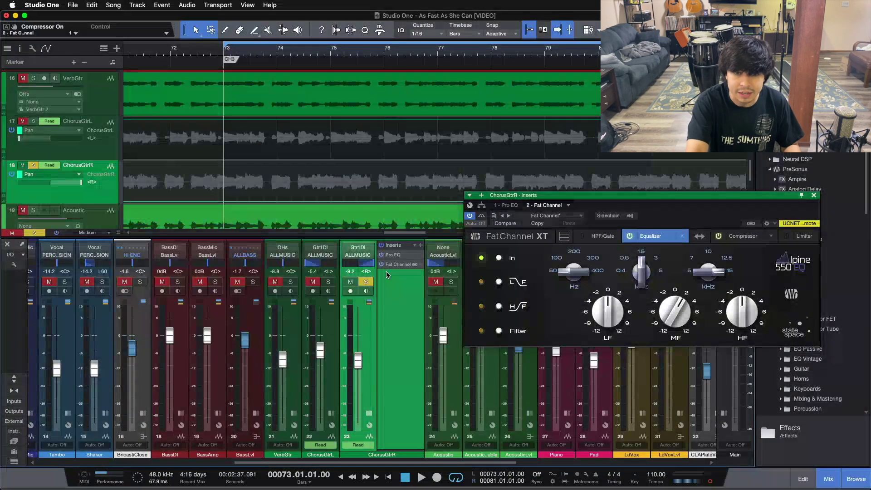
{"action": "key", "text": "space"}
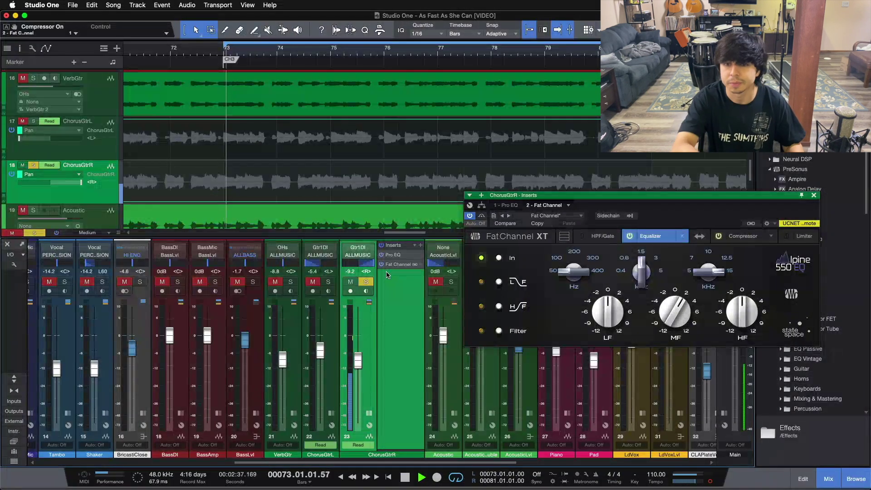
{"action": "left_click", "coordinate": [382, 246]}
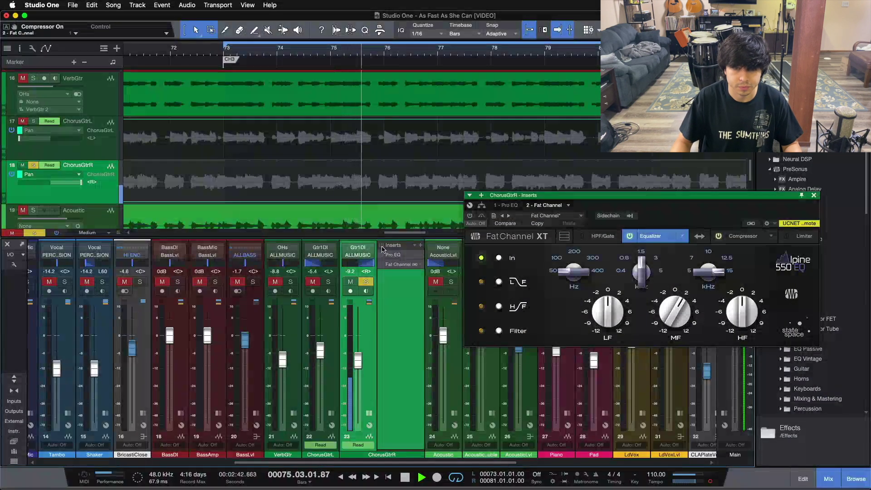
{"action": "left_click", "coordinate": [382, 246]}
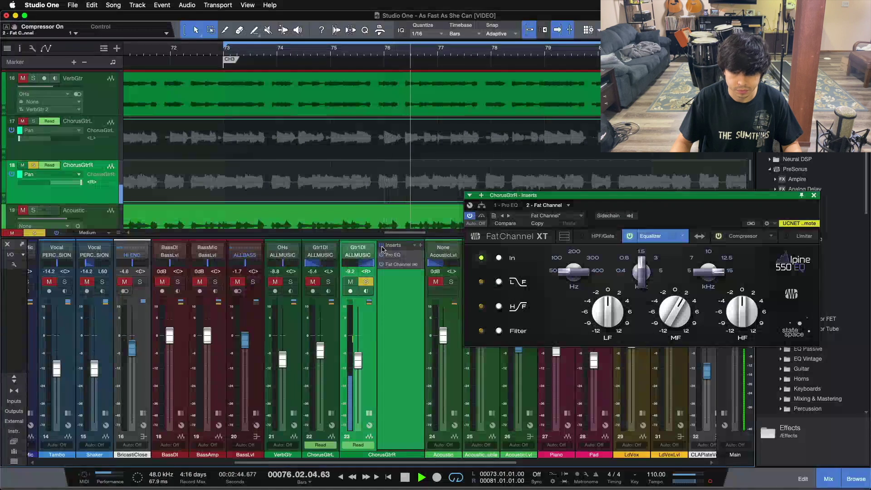
Step: Unsolo ChorusGtrR, expand ChorusGtrL's insert rack, and stop playback
{"action": "left_click", "coordinate": [366, 282]}
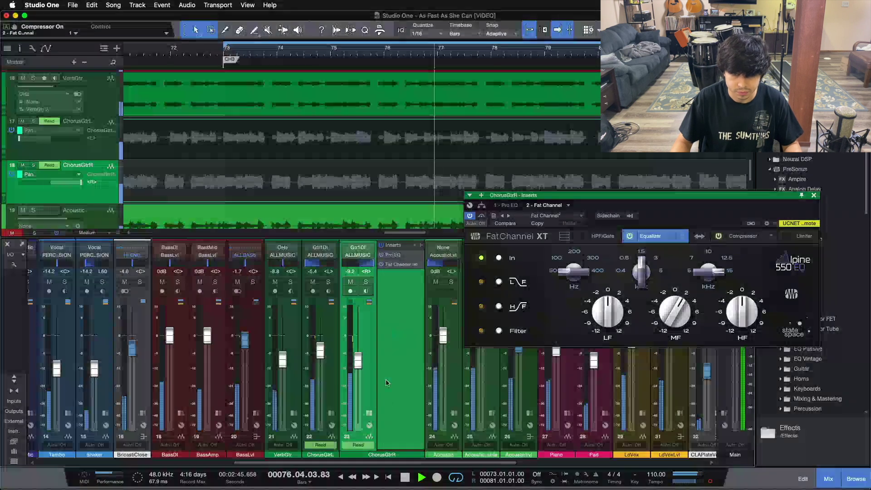
{"action": "left_click", "coordinate": [331, 414]}
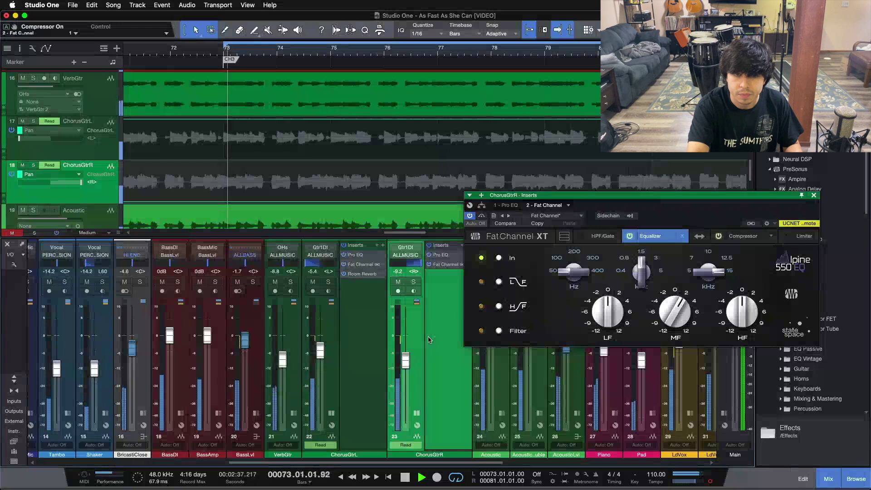
{"action": "key", "text": "space"}
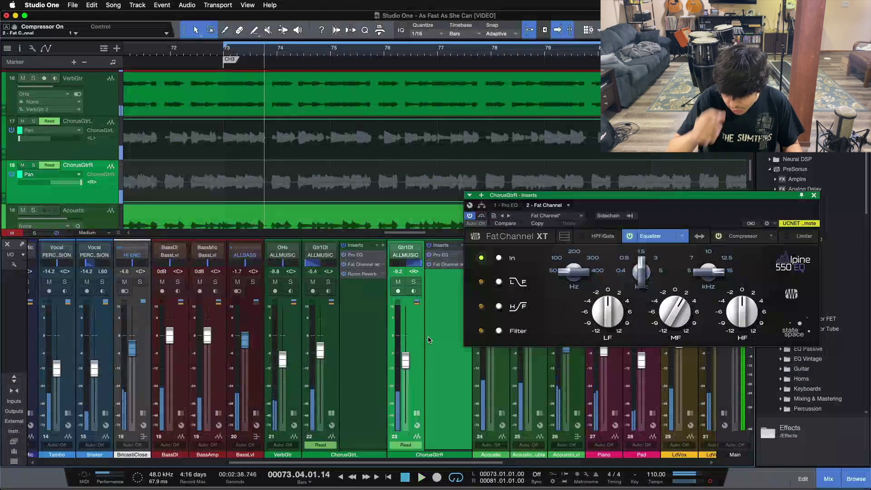
Step: Solo ChorusGtrL and review its Pro EQ, then its Fat Channel settings
{"action": "left_click", "coordinate": [327, 281]}
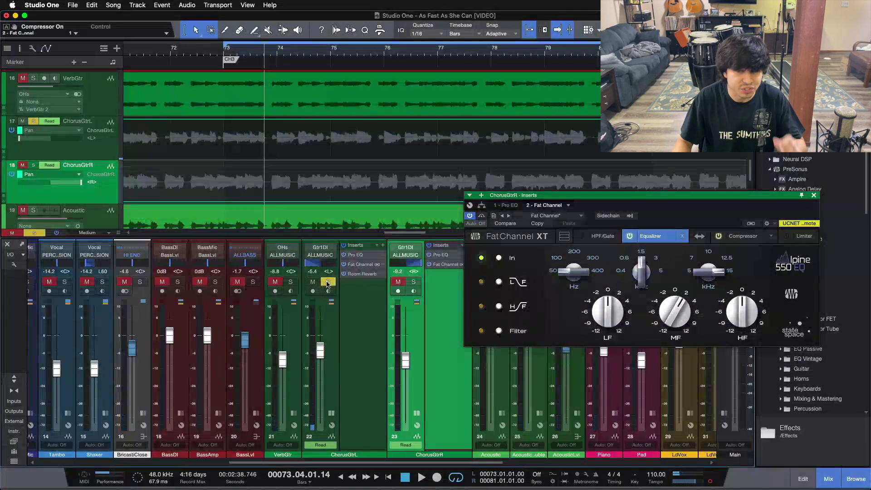
{"action": "left_click", "coordinate": [356, 255]}
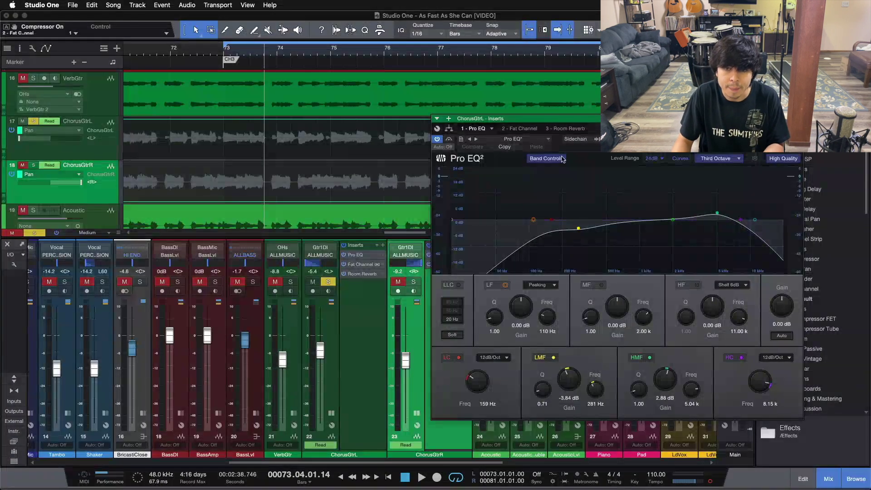
{"action": "left_click", "coordinate": [520, 129]}
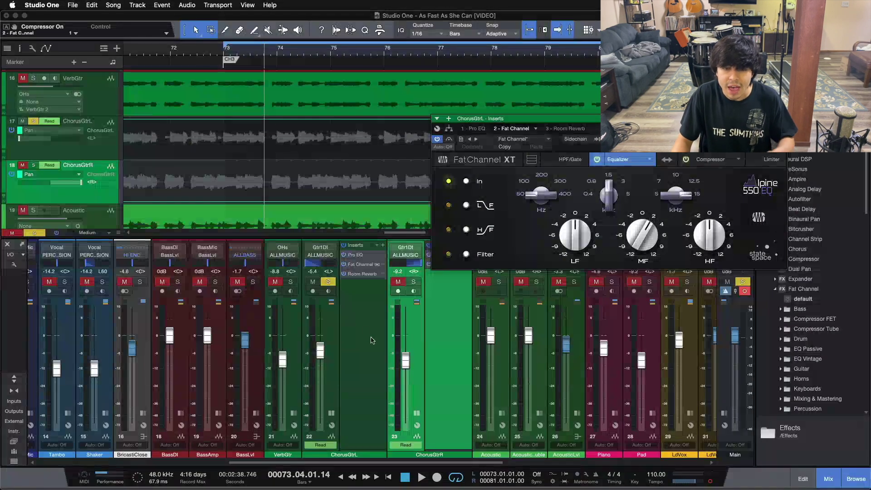
Step: Solo ChorusGtrR as well, stop playback, and close the plug-in window
{"action": "left_click", "coordinate": [413, 282]}
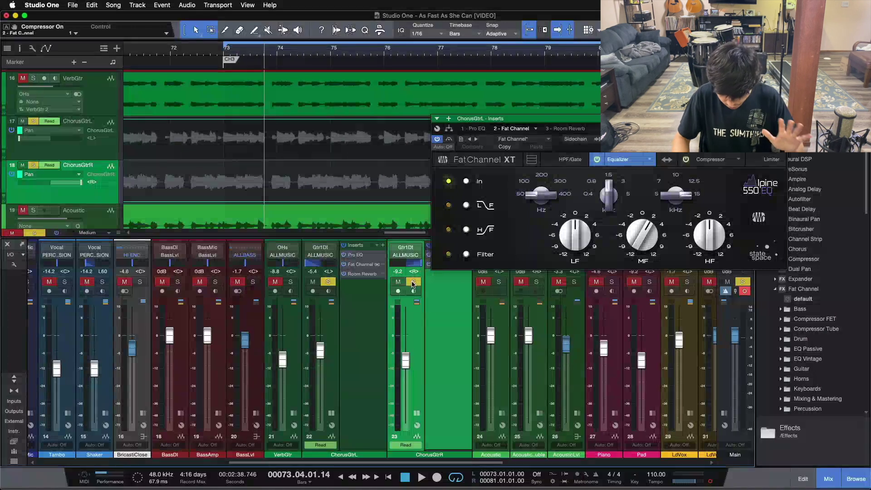
{"action": "key", "text": "space"}
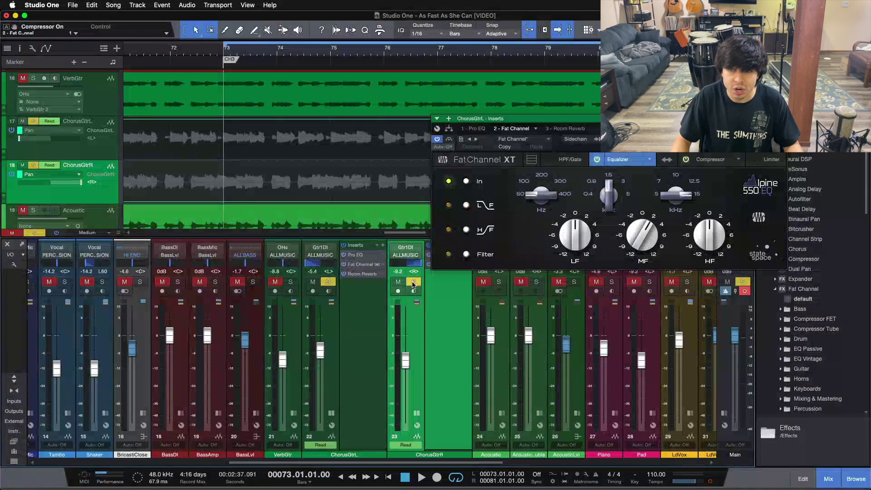
{"action": "left_click", "coordinate": [363, 264]}
Step: Select ChorusGtrL and play the chorus loop from bar 73
{"action": "left_click", "coordinate": [361, 344]}
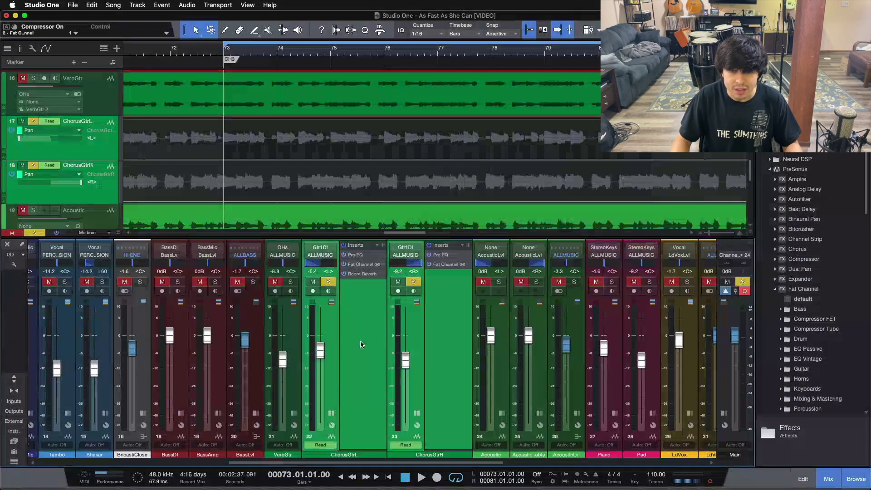
{"action": "key", "text": "comma"}
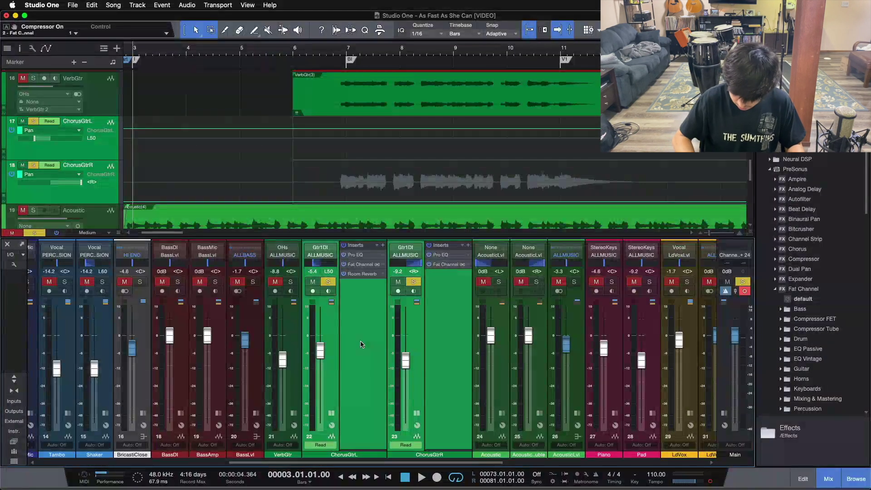
{"action": "key", "text": "space"}
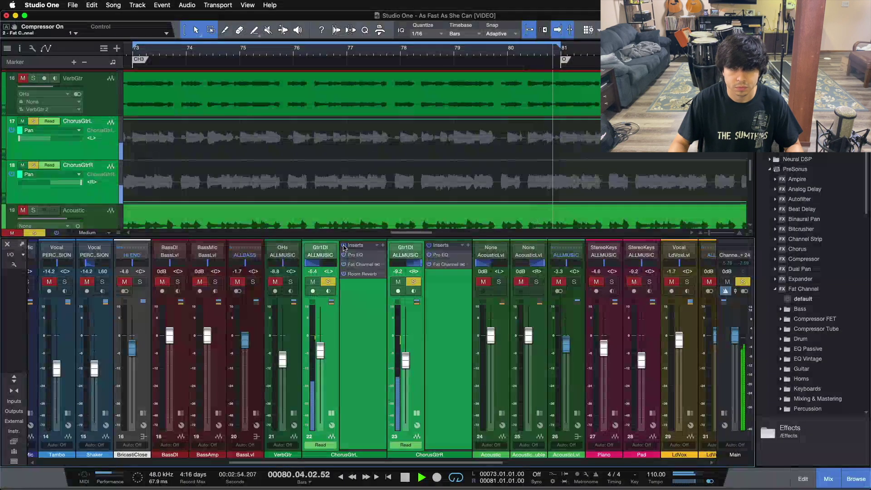
Step: Clear the solos, toggle both chorus guitars' inserts off and on, then stop
{"action": "key", "text": "shift+s"}
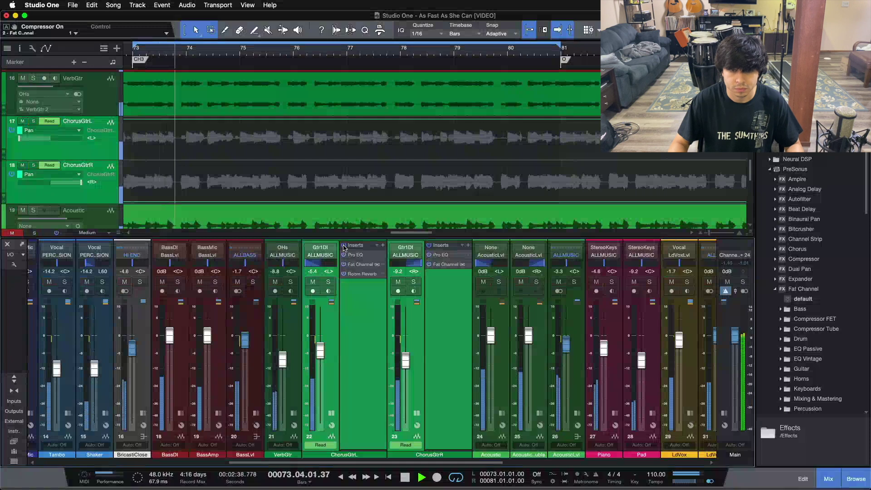
{"action": "left_click", "coordinate": [344, 245]}
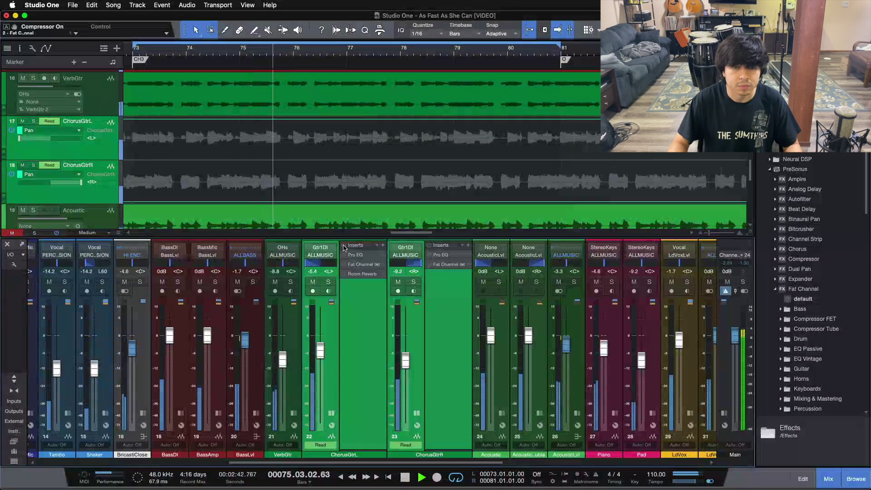
{"action": "left_click", "coordinate": [345, 247]}
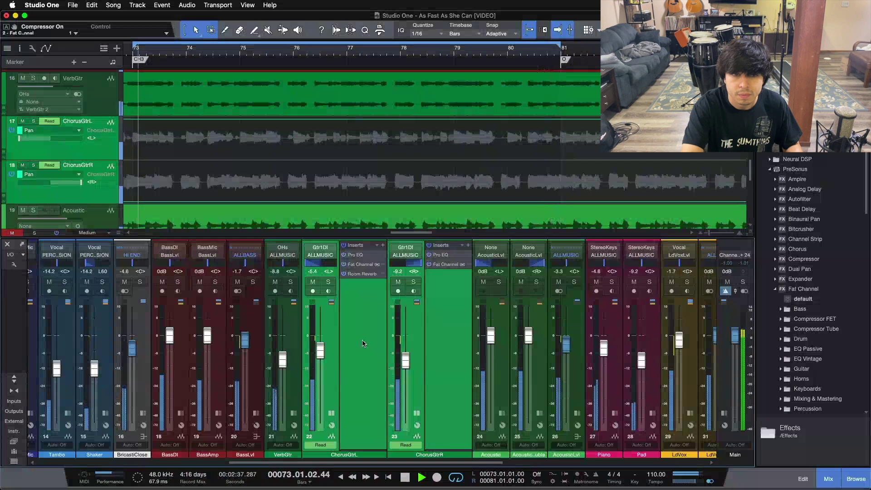
{"action": "key", "text": "space"}
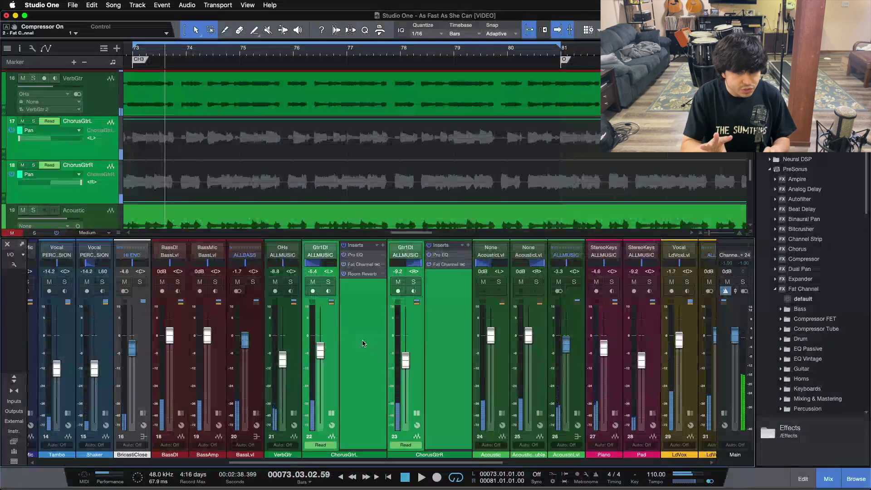